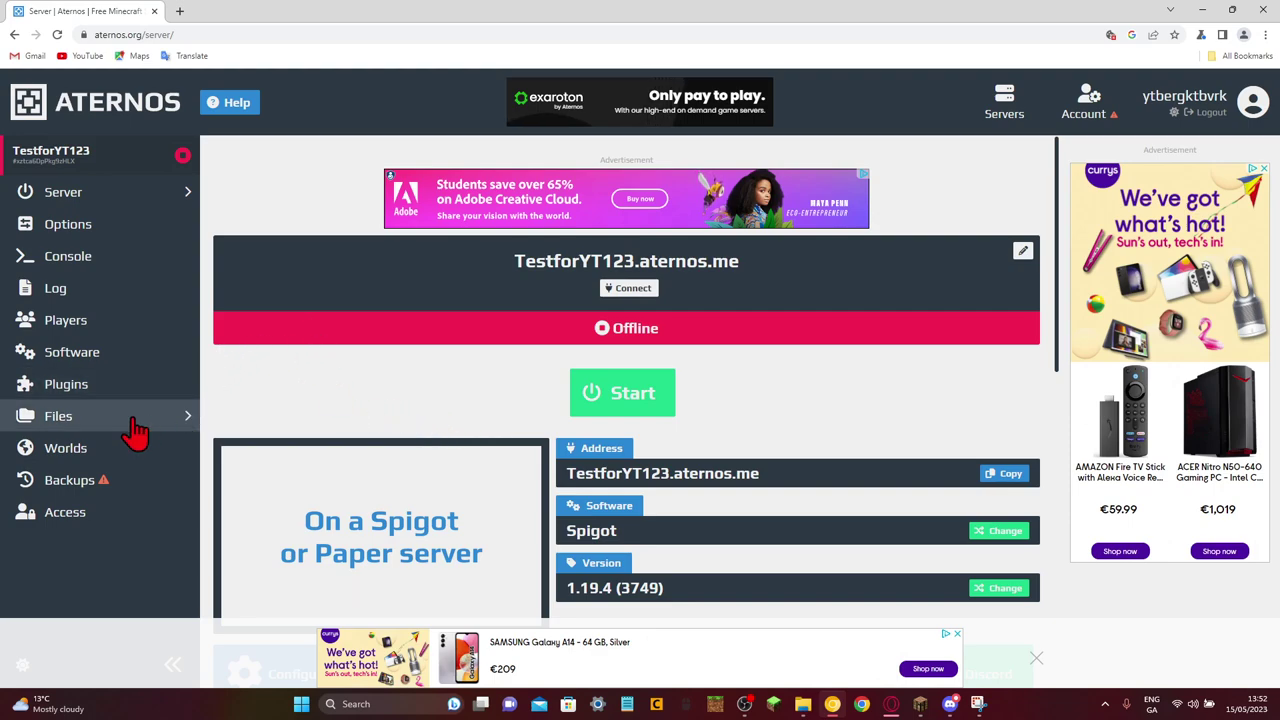
Step: Open the datapacks folder inside the world folder of the server's files
{"action": "left_click", "coordinate": [80, 430]}
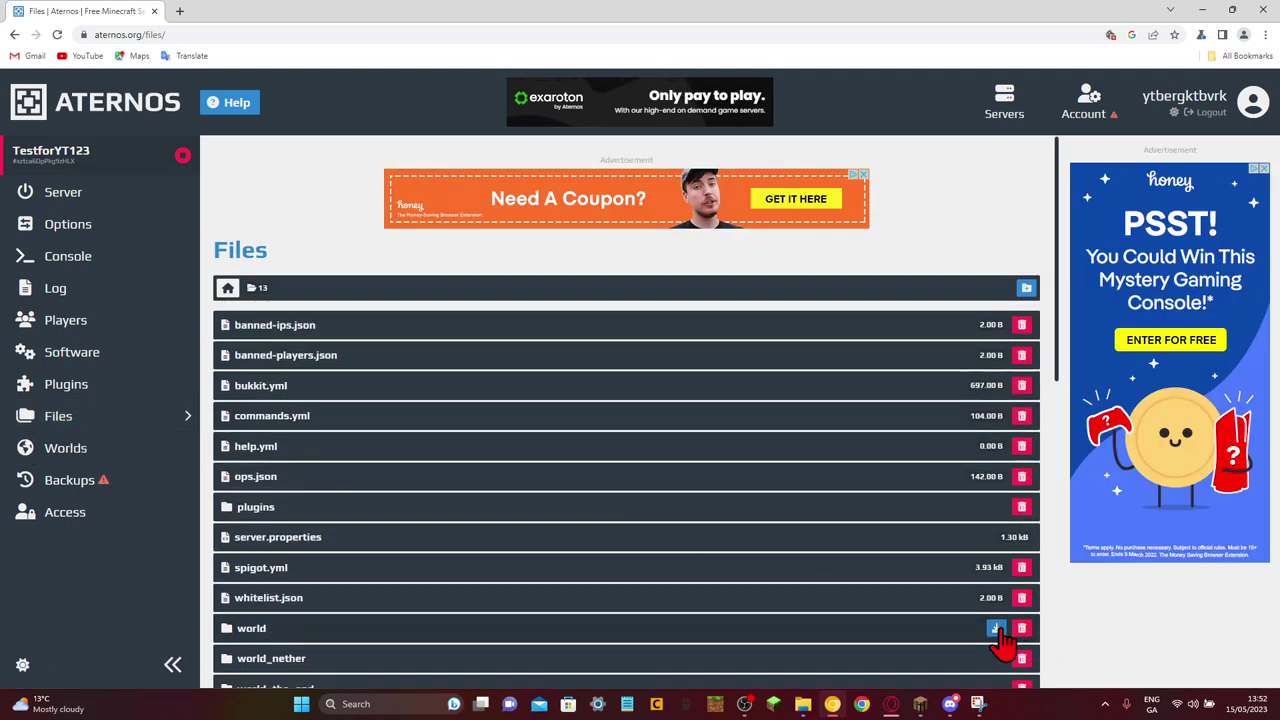
{"action": "left_click", "coordinate": [941, 630]}
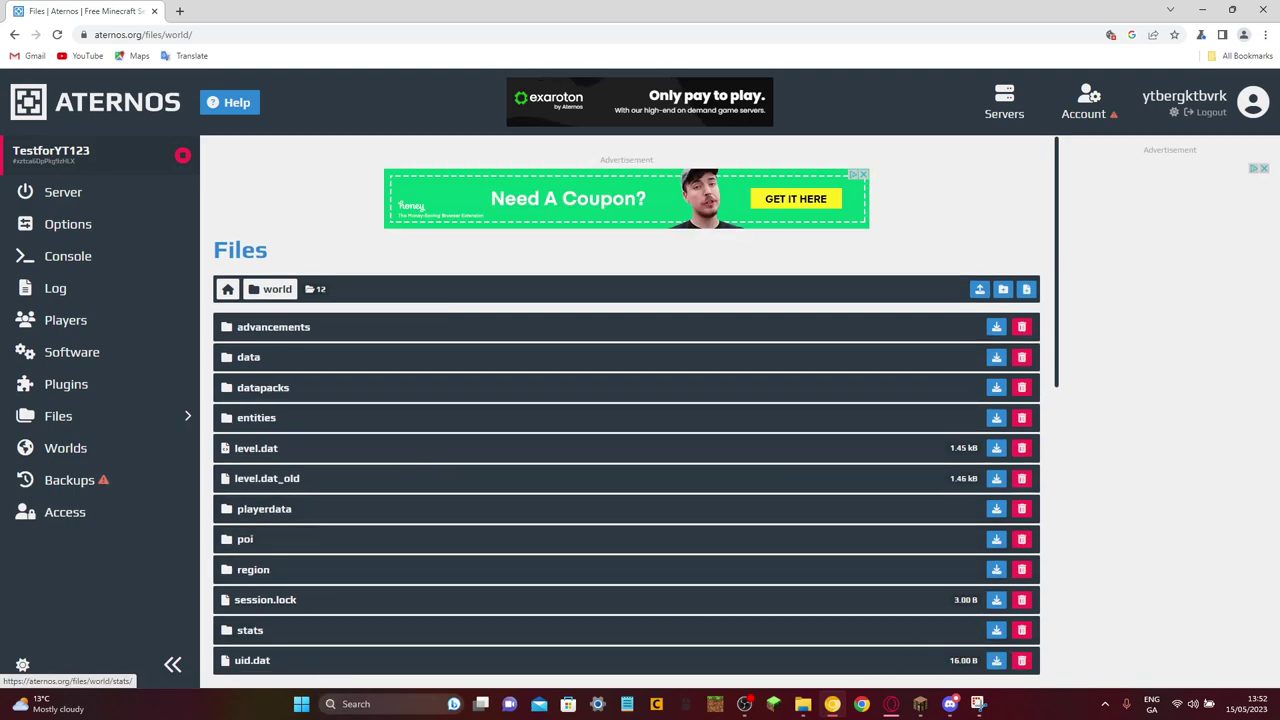
{"action": "left_click", "coordinate": [299, 399]}
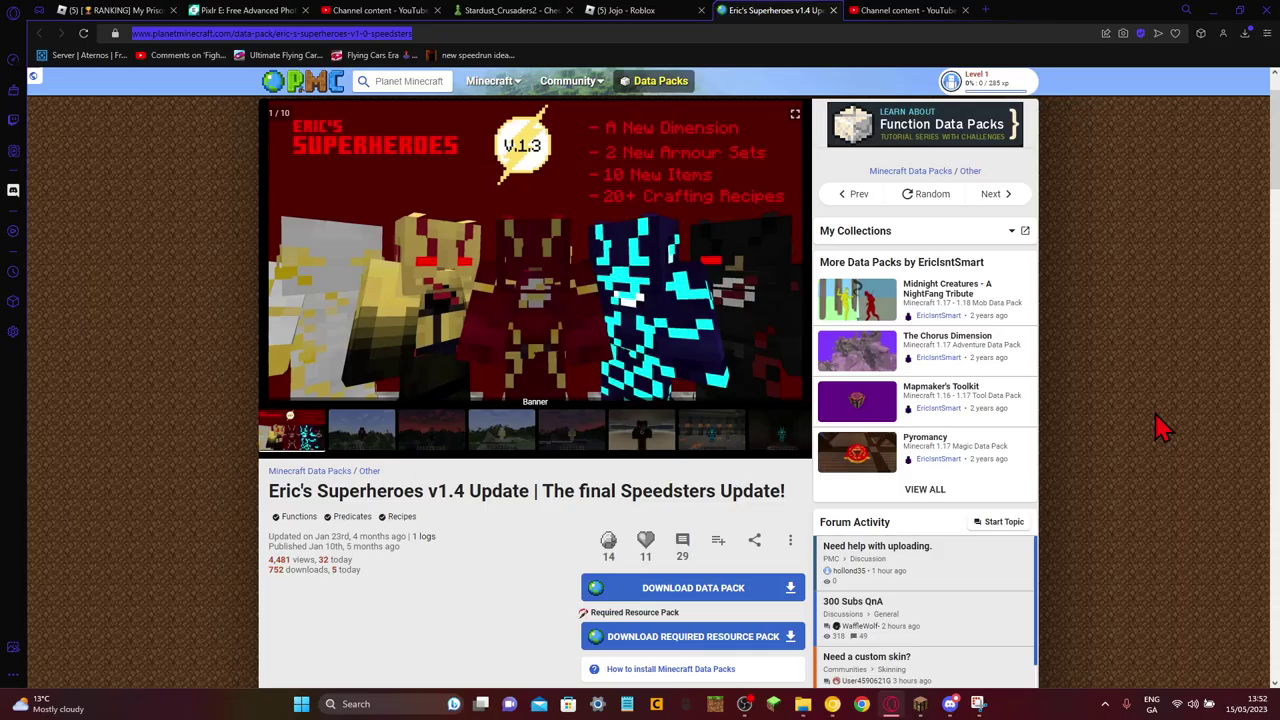
Step: Download the Eric's Superheroes v1.4 data pack and its required resource pack from Planet Minecraft
{"action": "left_click", "coordinate": [1160, 428]}
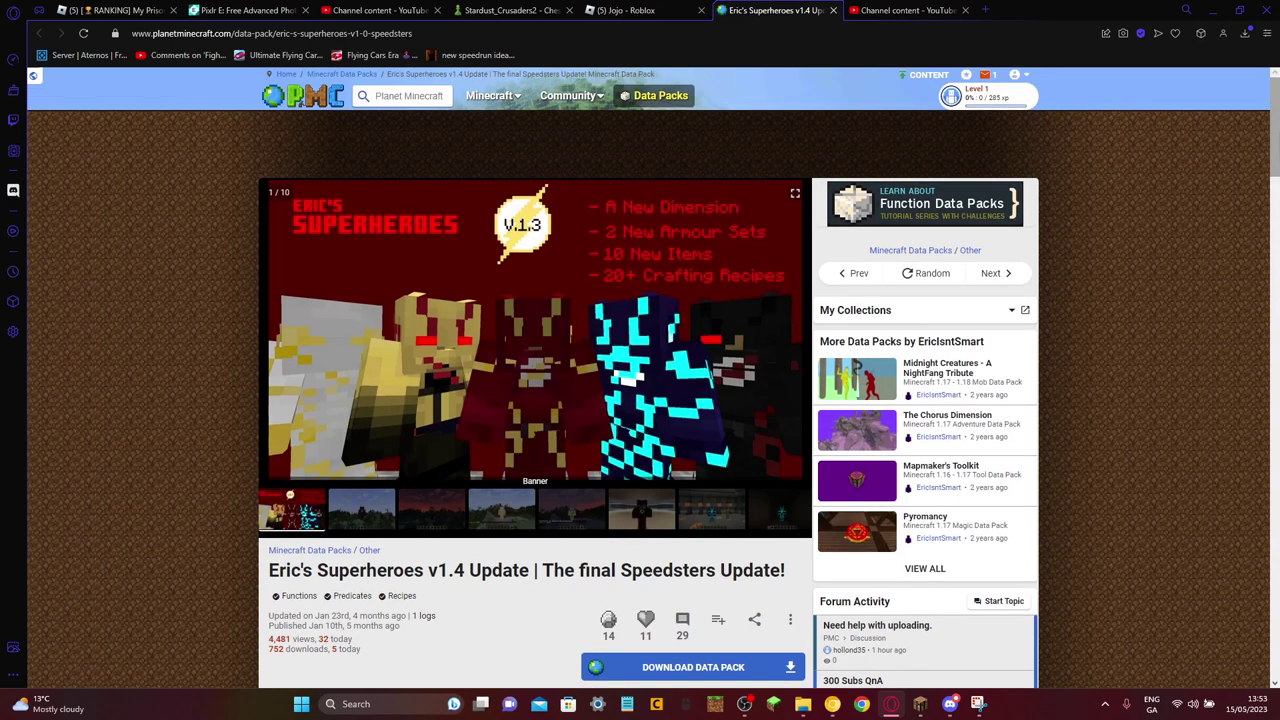
{"action": "scroll", "coordinate": [594, 334], "scroll_direction": "down", "scroll_amount": 1}
{"action": "left_click_drag", "start_coordinate": [265, 388], "coordinate": [416, 382]}
{"action": "left_click", "coordinate": [456, 443]}
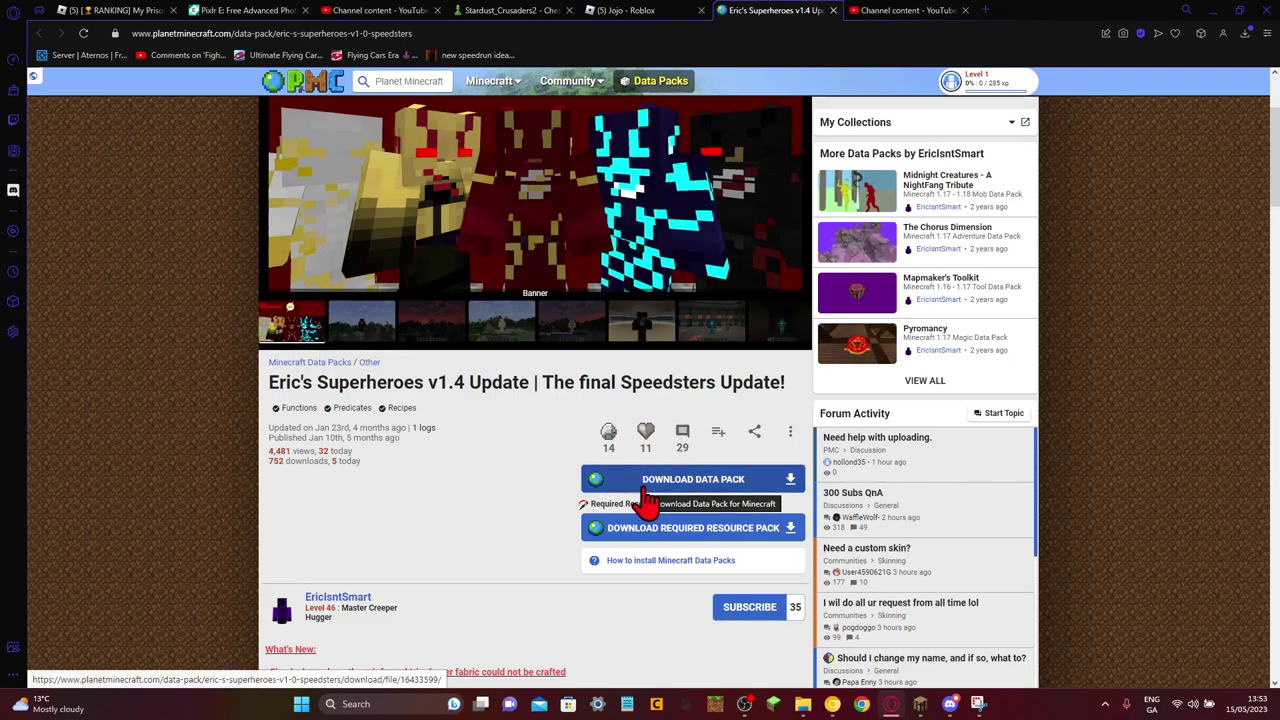
{"action": "left_click", "coordinate": [645, 490]}
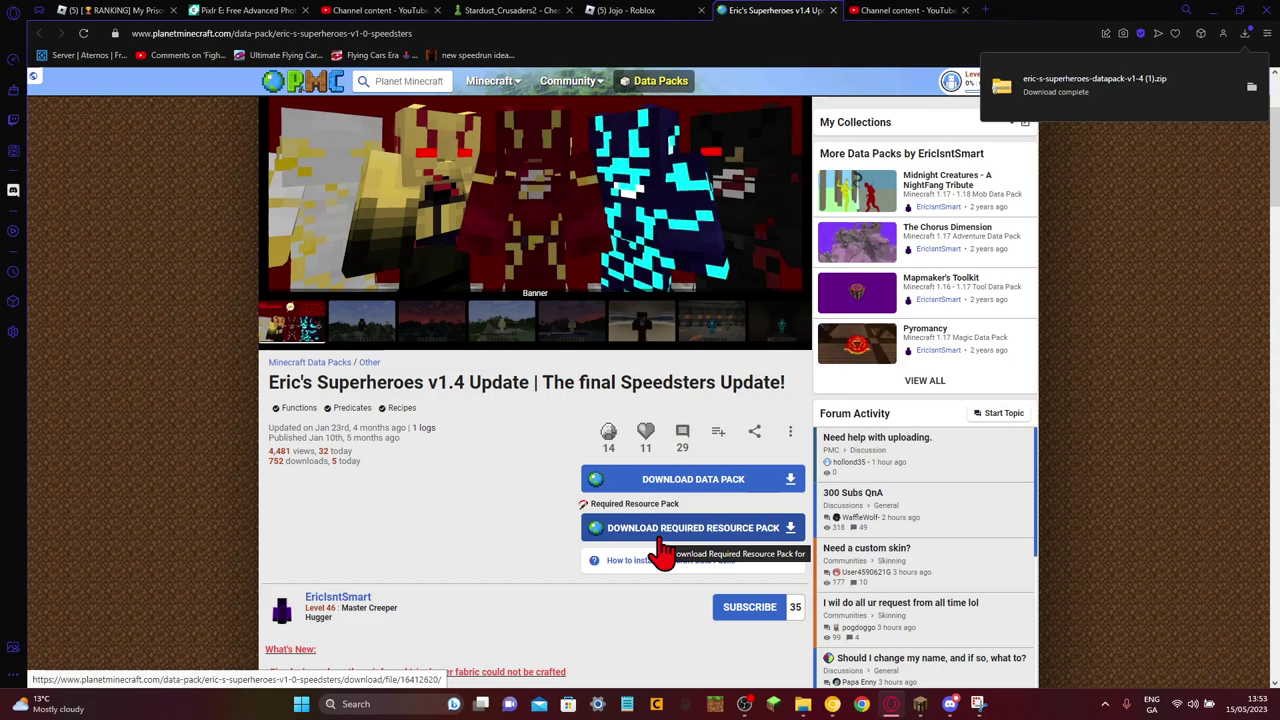
{"action": "left_click", "coordinate": [662, 532]}
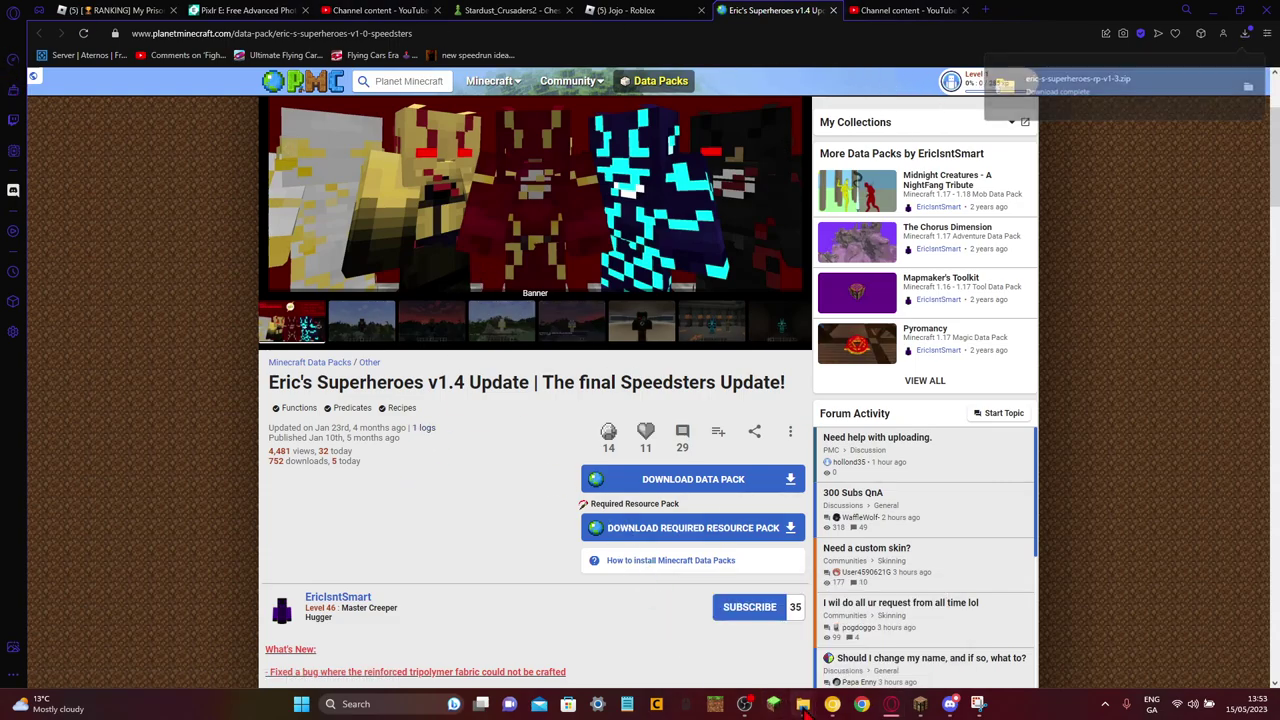
Step: Delete the duplicate eric-s-superheroes-datapack-v1-4 (1).zip from the Downloads folder in File Explorer
{"action": "mouse_move", "coordinate": [803, 704]}
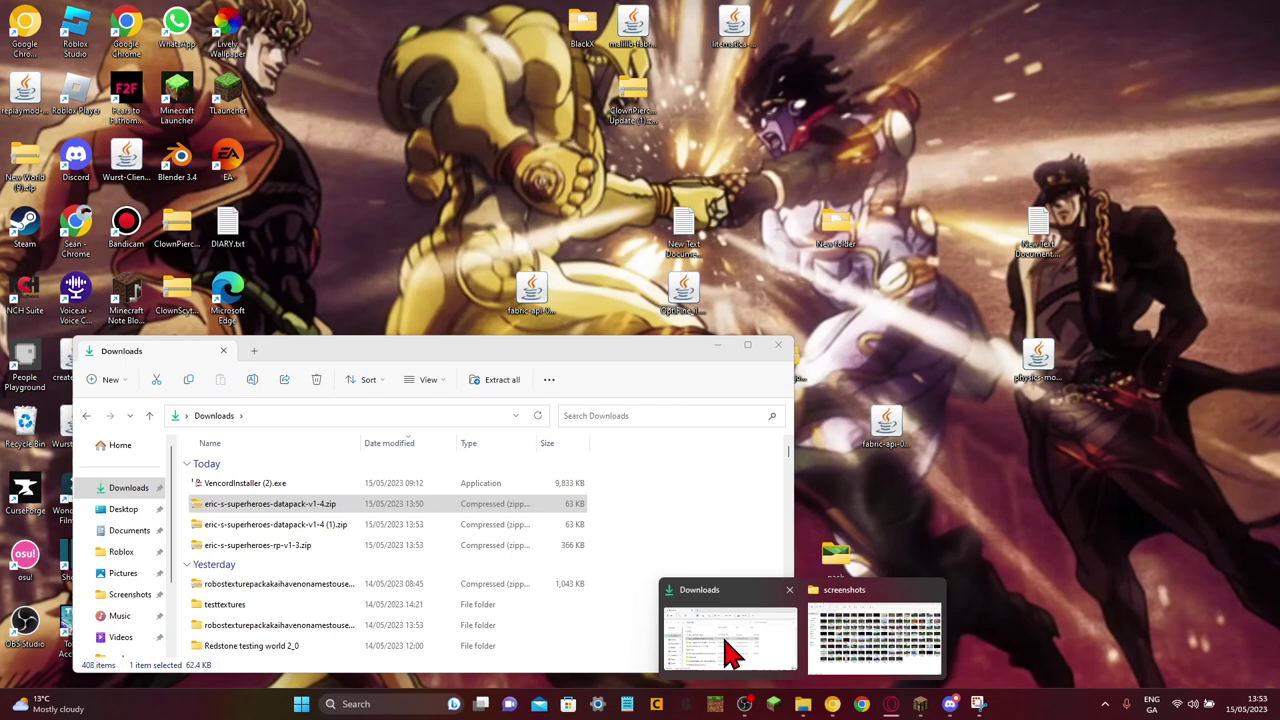
{"action": "left_click", "coordinate": [733, 650]}
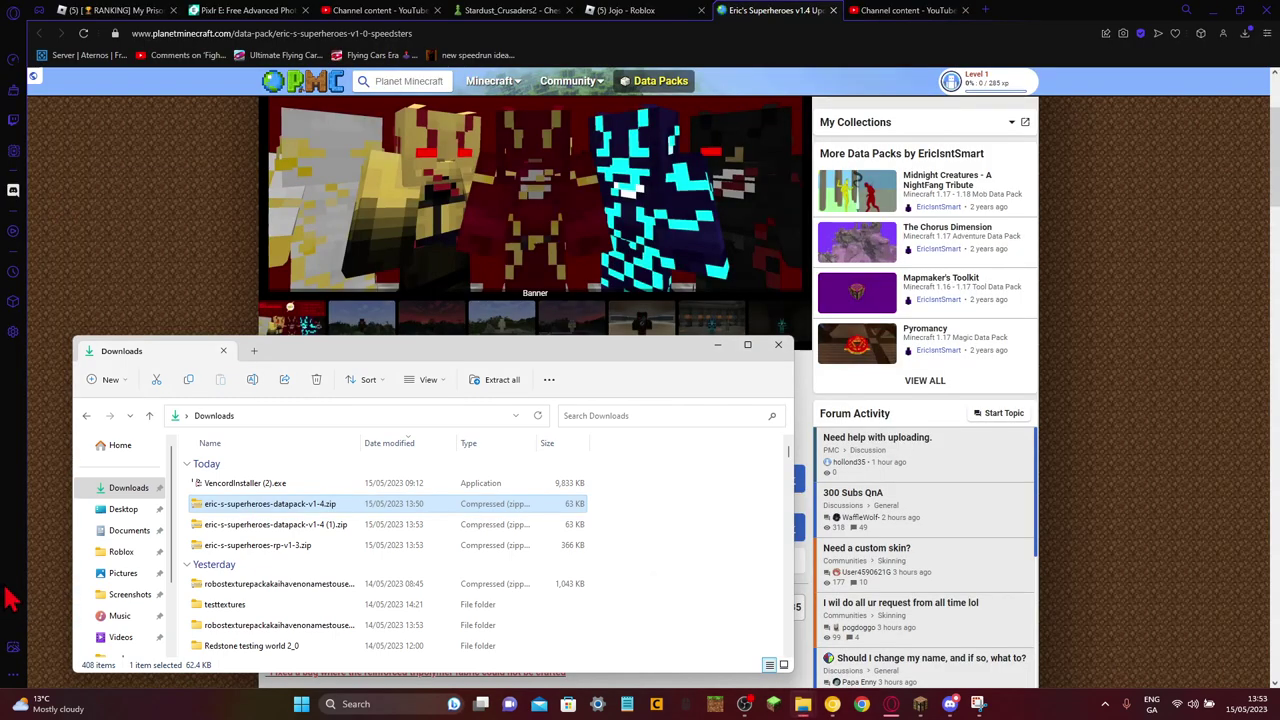
{"action": "left_click", "coordinate": [714, 553]}
{"action": "right_click", "coordinate": [349, 530]}
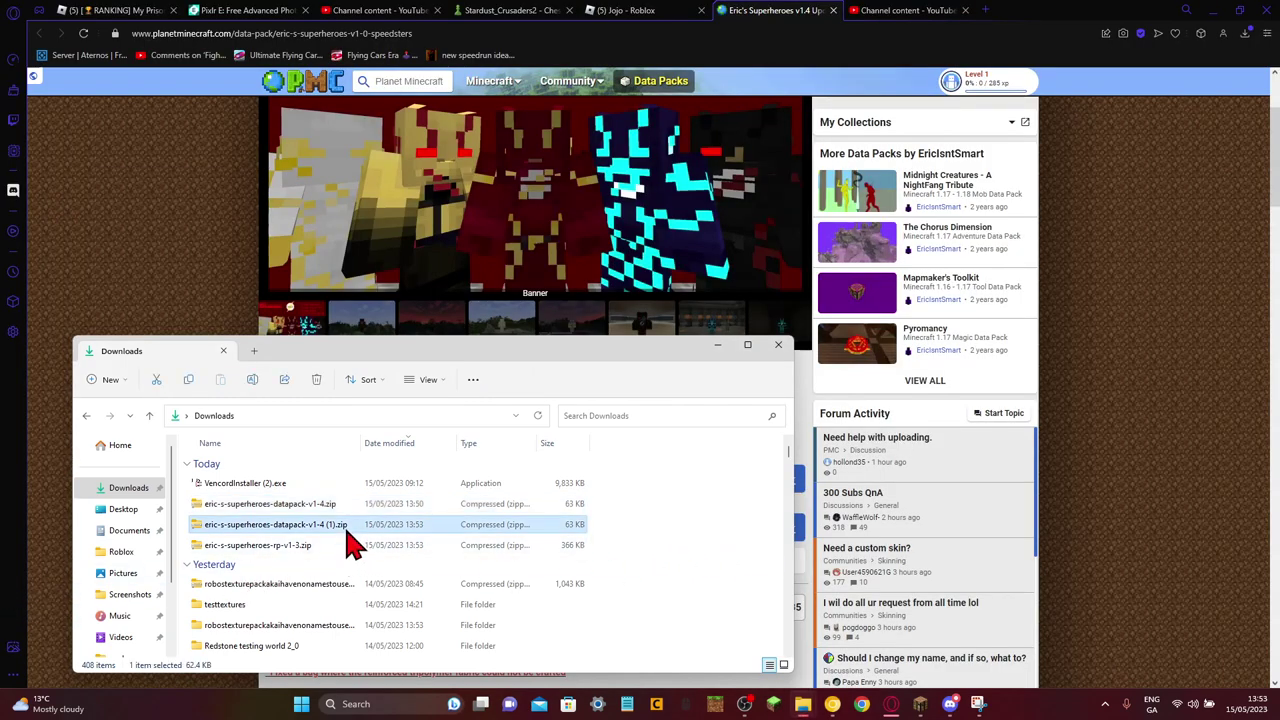
{"action": "left_click", "coordinate": [471, 547]}
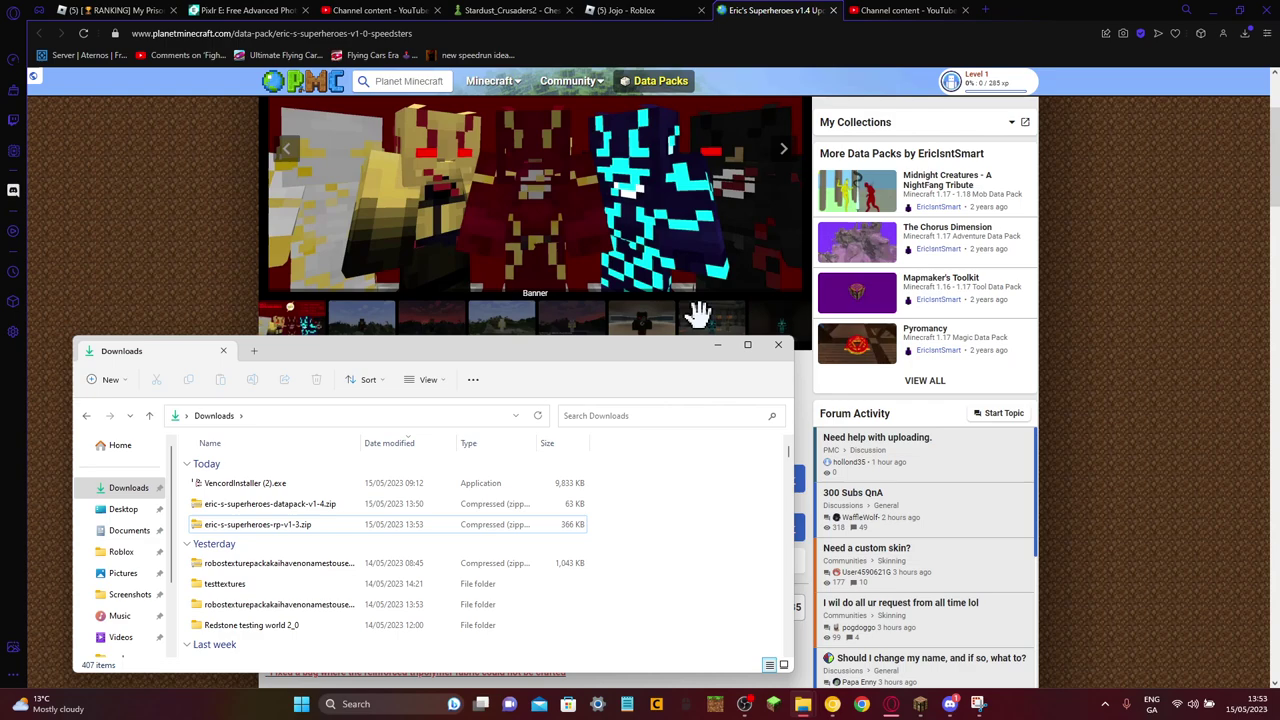
Step: Return to the Aternos file list and try to upload eric-s-superheroes-datapack-v1-4.zip from Downloads into the datapacks folder
{"action": "left_click", "coordinate": [843, 700]}
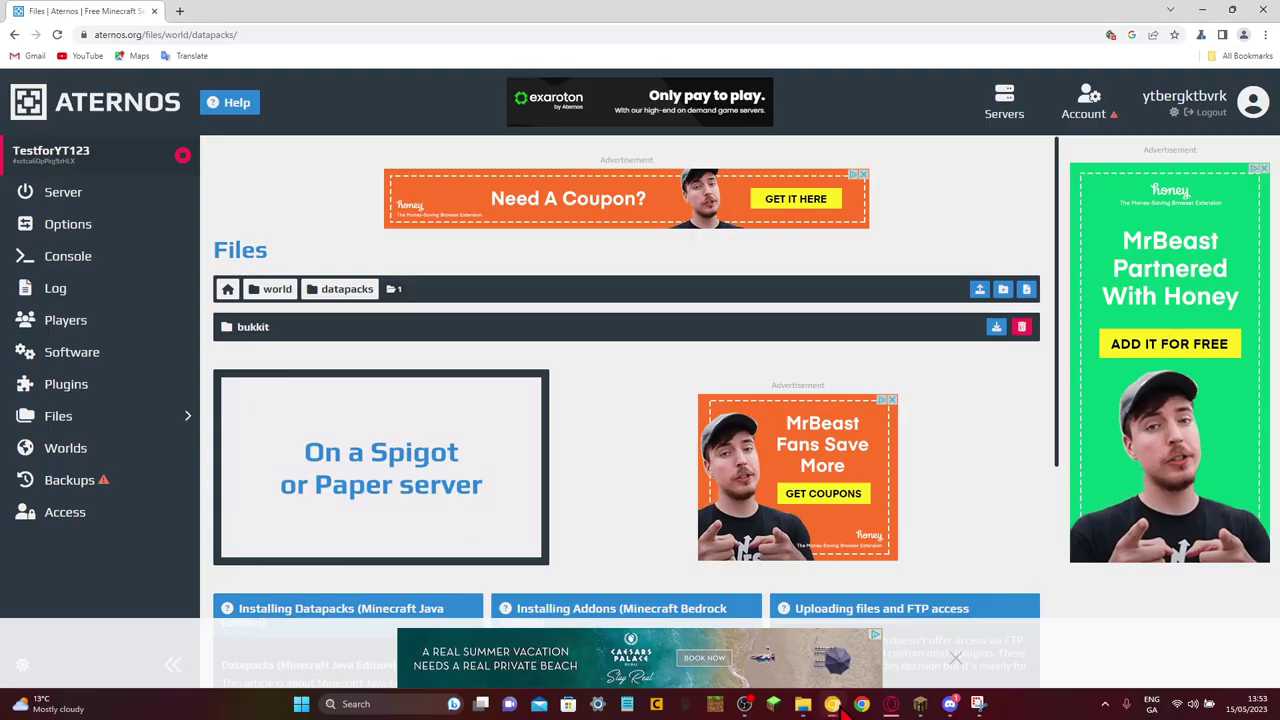
{"action": "mouse_move", "coordinate": [802, 700]}
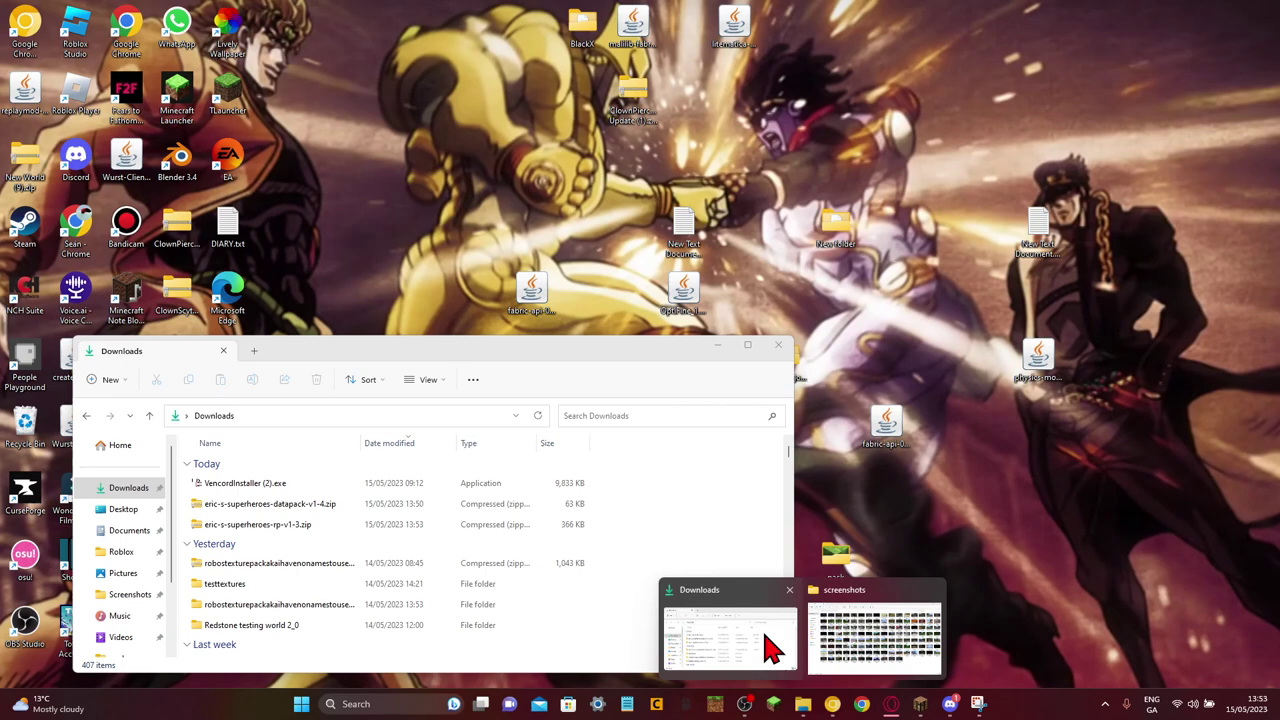
{"action": "left_click", "coordinate": [768, 646]}
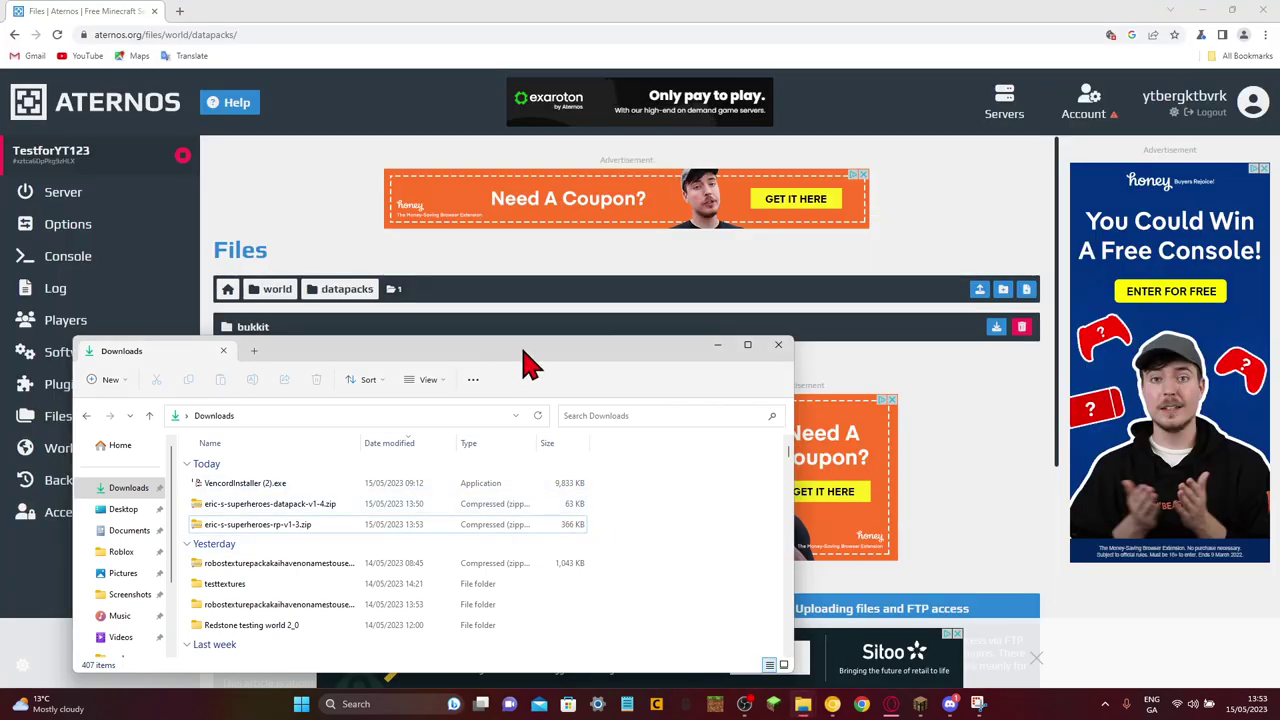
{"action": "left_click_drag", "start_coordinate": [523, 363], "coordinate": [540, 400]}
{"action": "left_click_drag", "start_coordinate": [272, 556], "coordinate": [811, 357]}
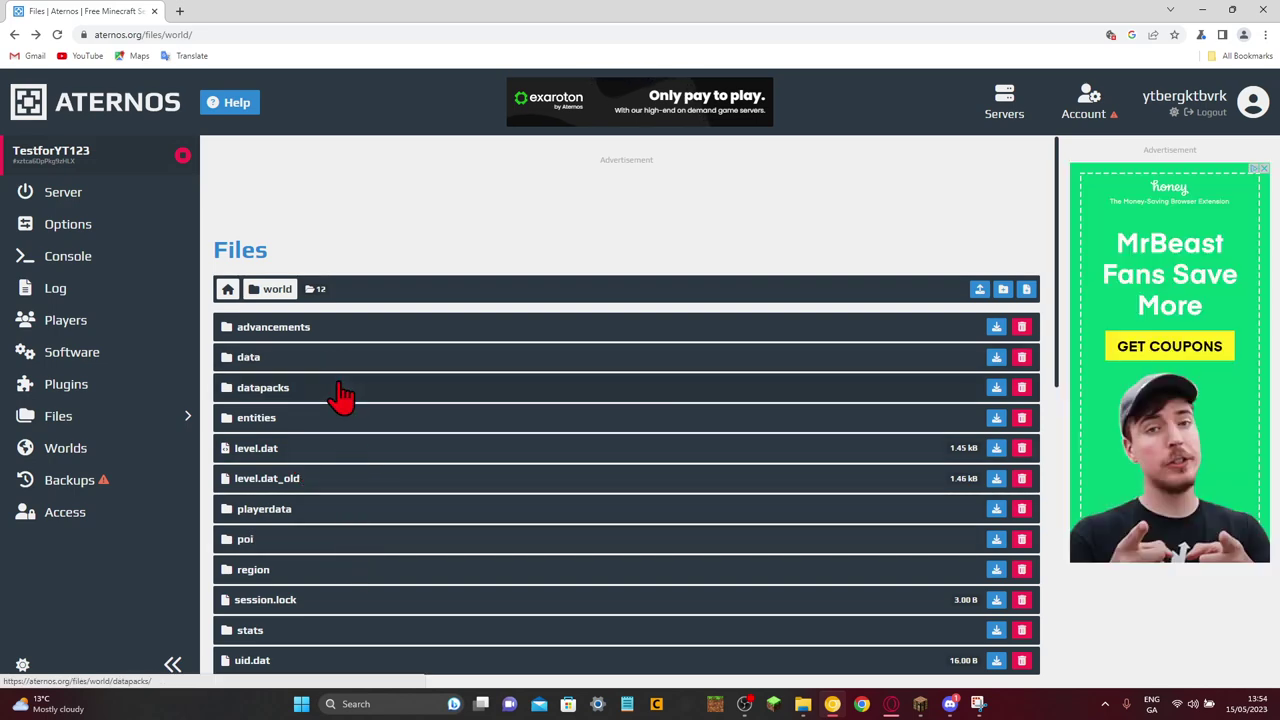
Step: Reopen the world's datapacks folder, try to upload the datapack zip again, and reload the page
{"action": "left_click", "coordinate": [342, 395]}
{"action": "left_click", "coordinate": [731, 614]}
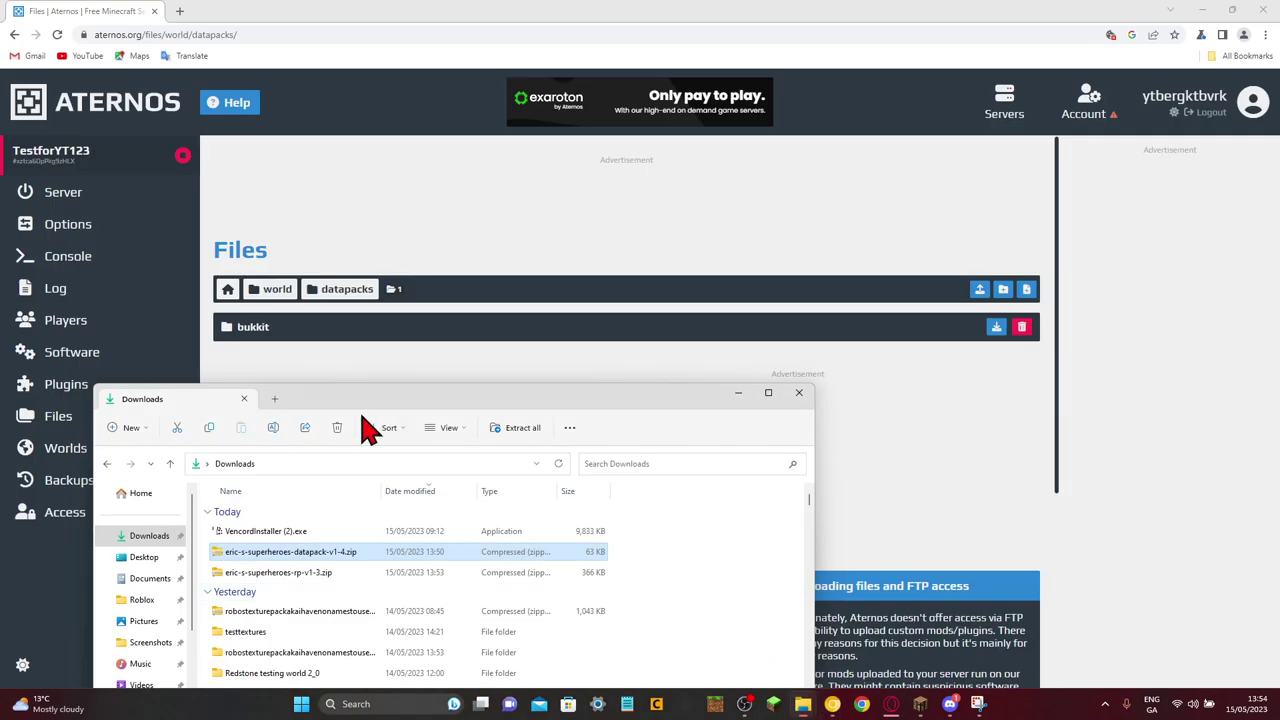
{"action": "left_click_drag", "start_coordinate": [240, 553], "coordinate": [820, 345]}
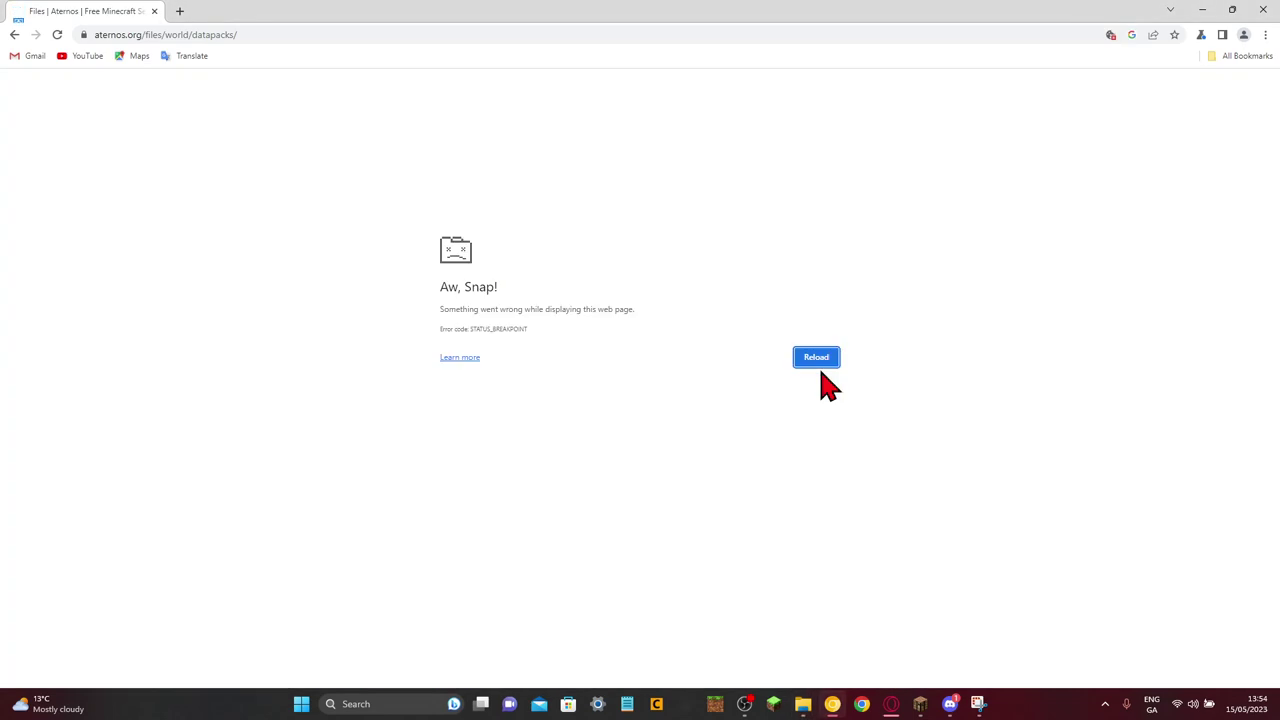
{"action": "left_click", "coordinate": [820, 360]}
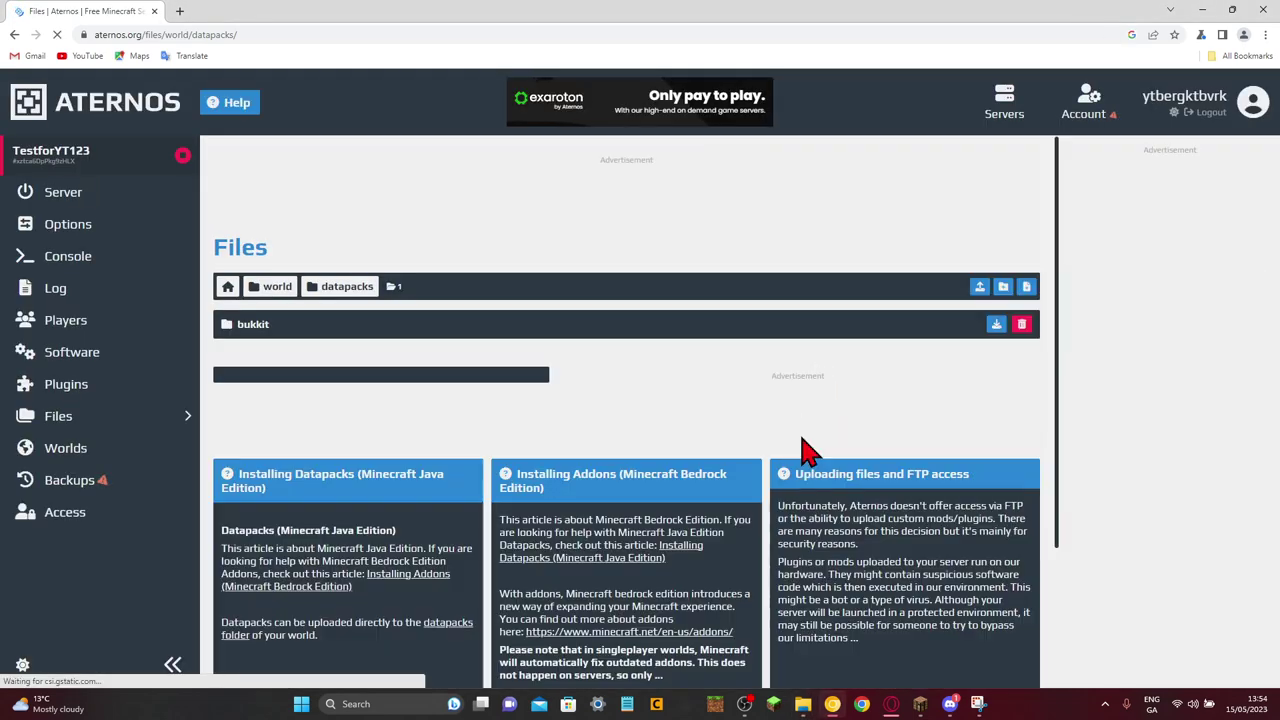
Step: Make two more attempts to upload the datapack zip from Downloads into datapacks and reload the page
{"action": "left_click", "coordinate": [740, 655]}
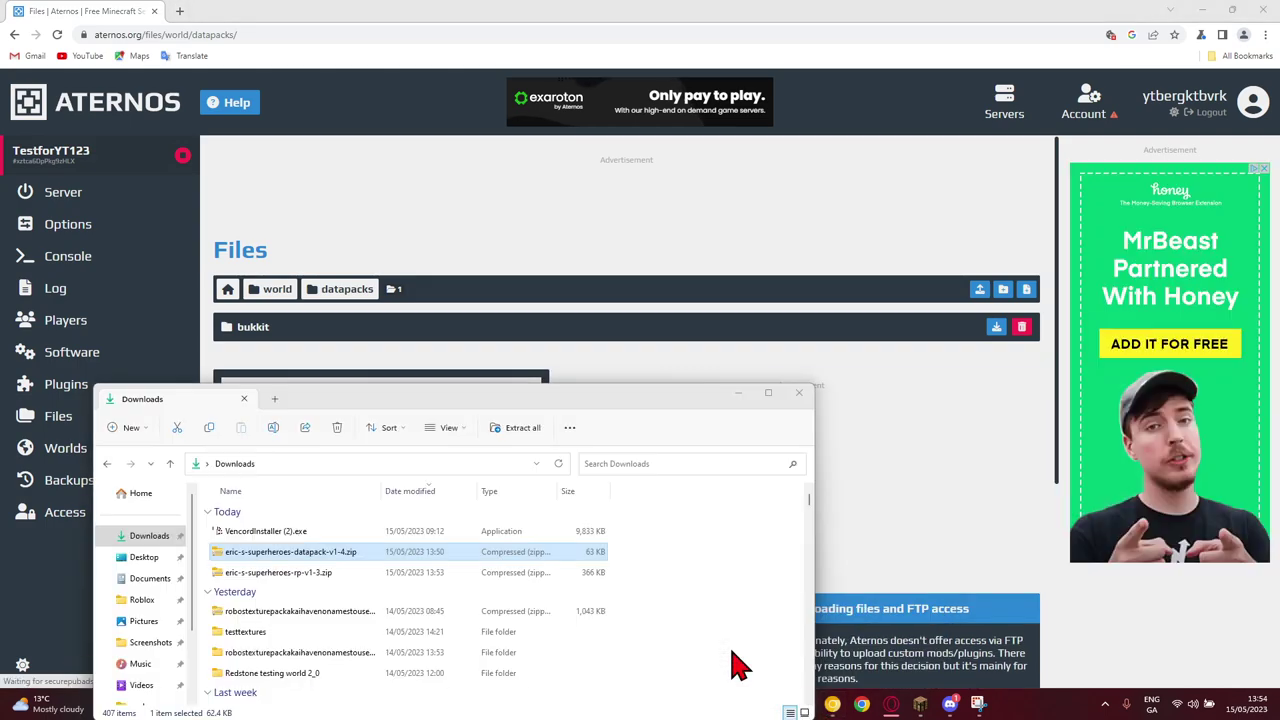
{"action": "left_click_drag", "start_coordinate": [310, 562], "coordinate": [1015, 305]}
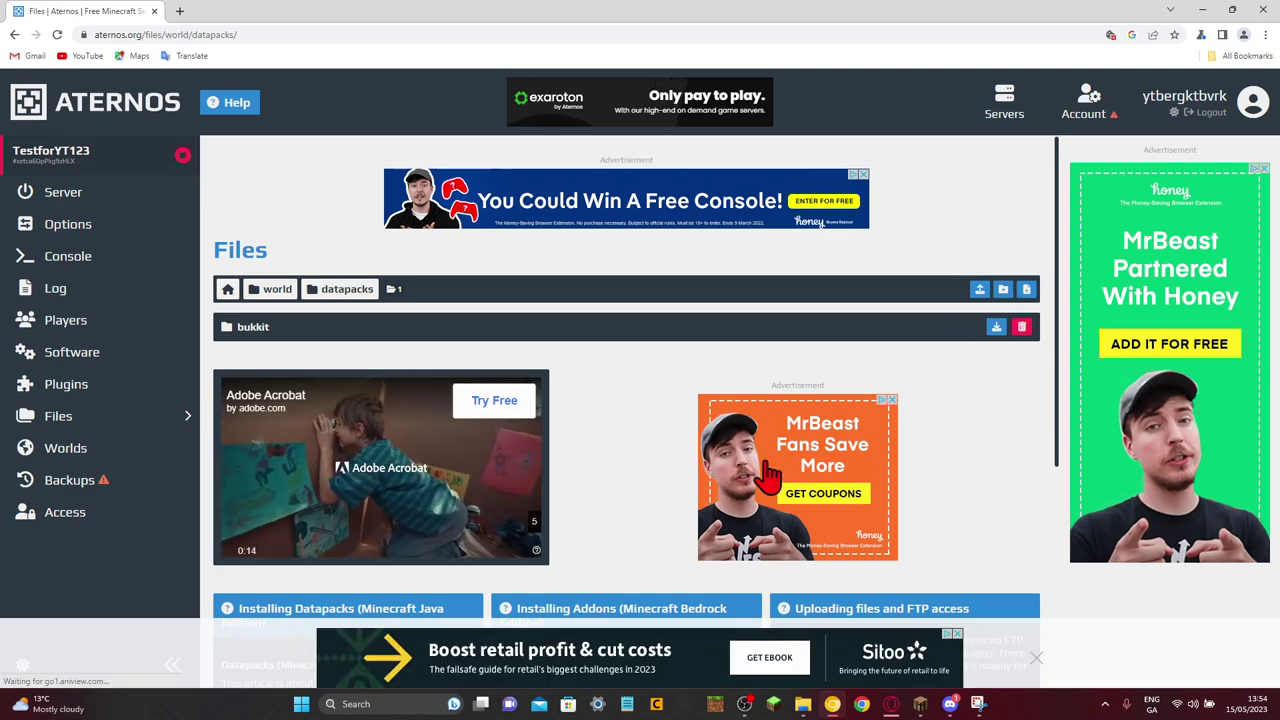
{"action": "left_click", "coordinate": [802, 703]}
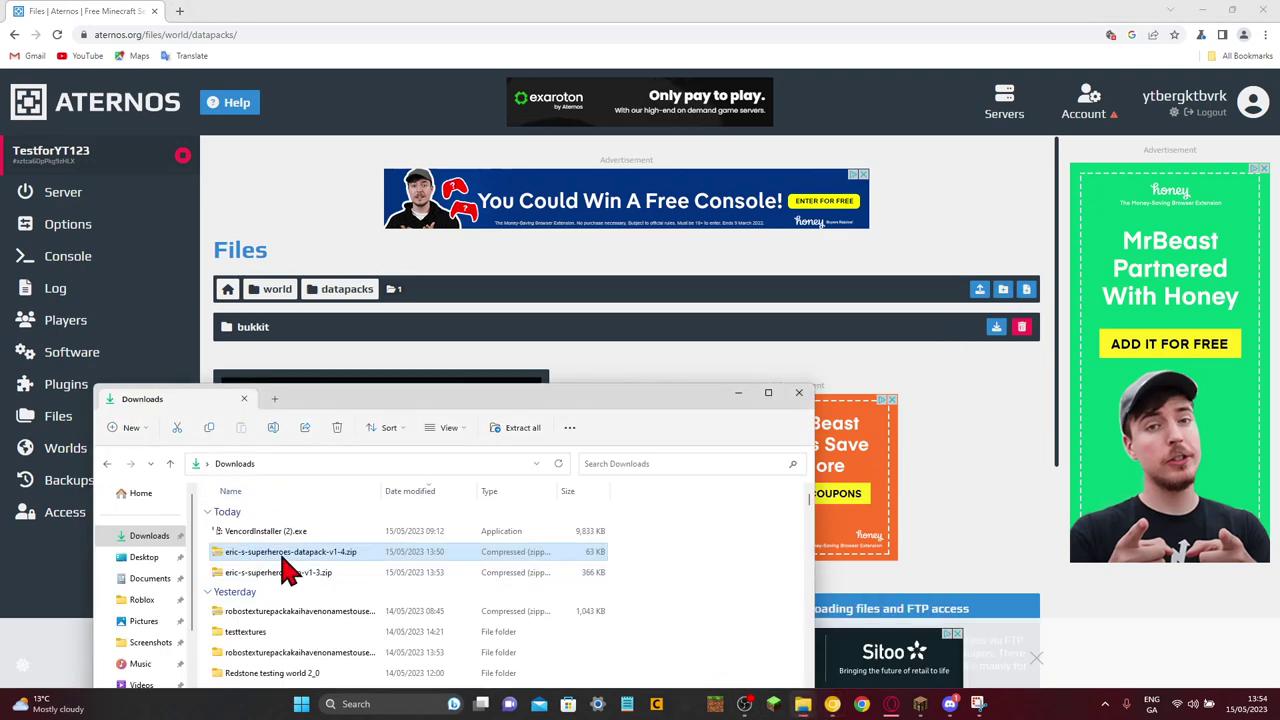
{"action": "left_click_drag", "start_coordinate": [284, 560], "coordinate": [906, 366]}
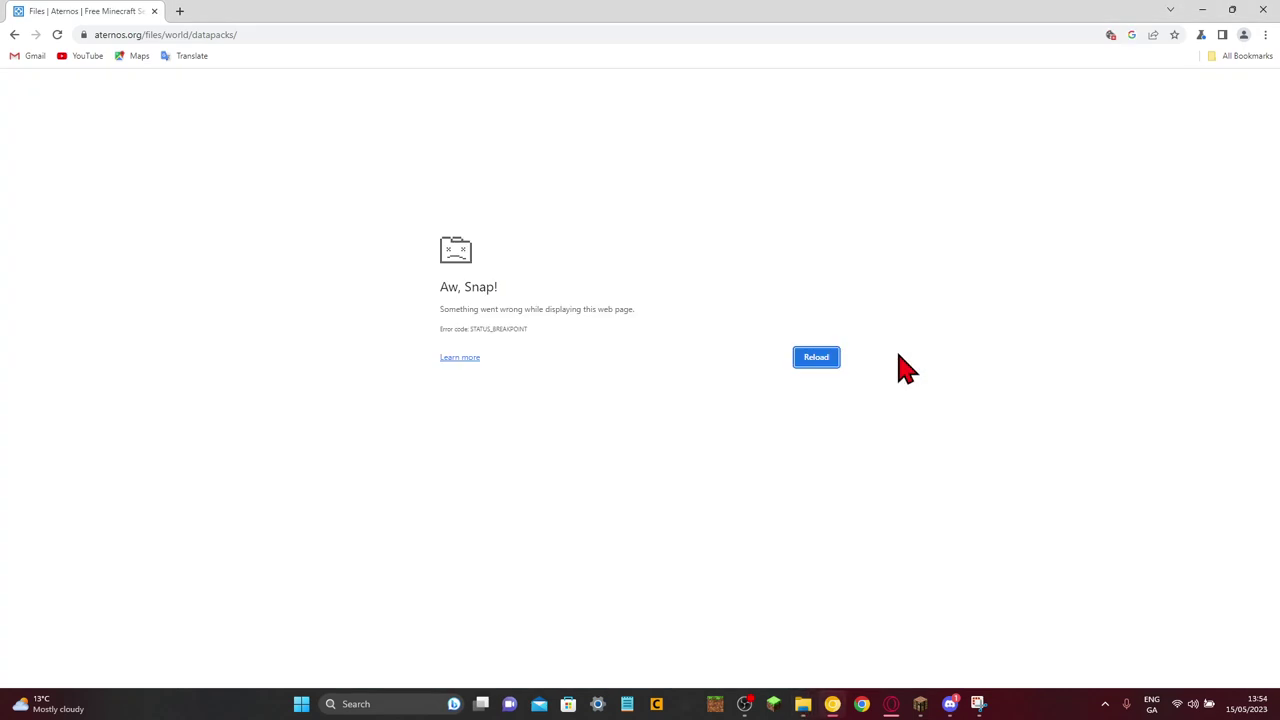
{"action": "left_click", "coordinate": [816, 358]}
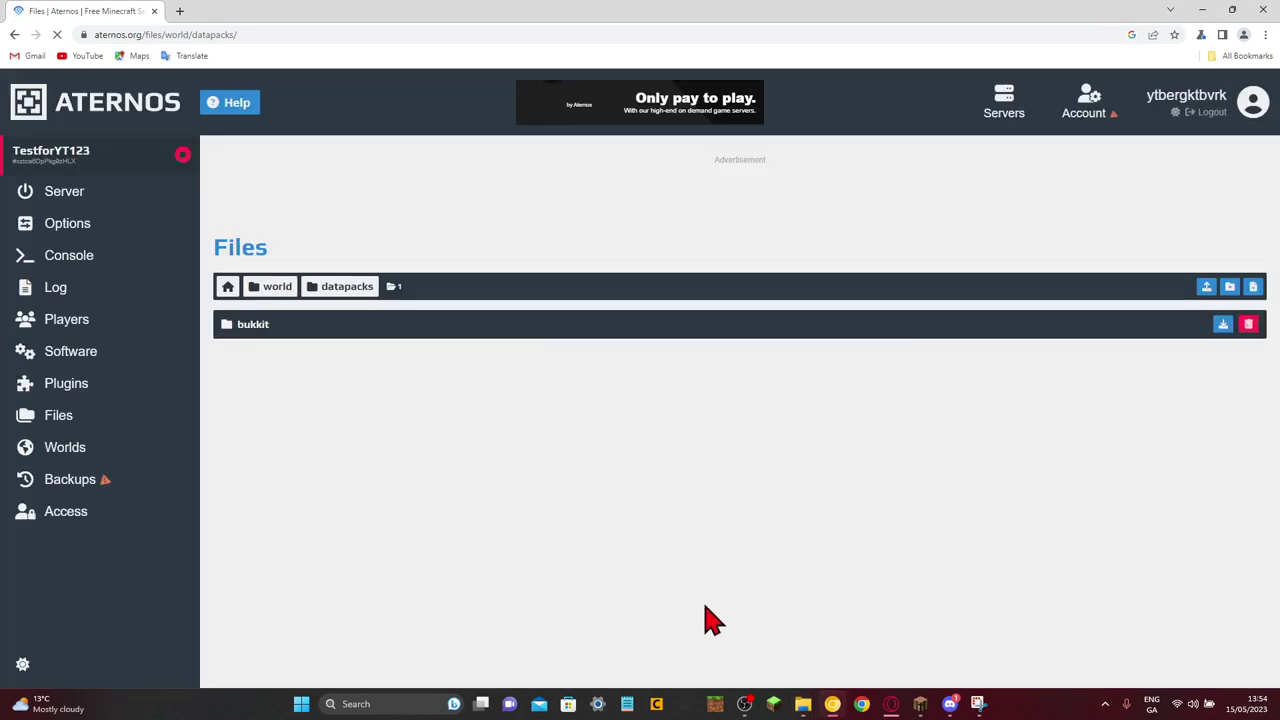
Step: Extract eric-s-superheroes-datapack-v1-4.zip in the Downloads folder and close the window of extracted files
{"action": "mouse_move", "coordinate": [802, 703]}
{"action": "left_click", "coordinate": [775, 665]}
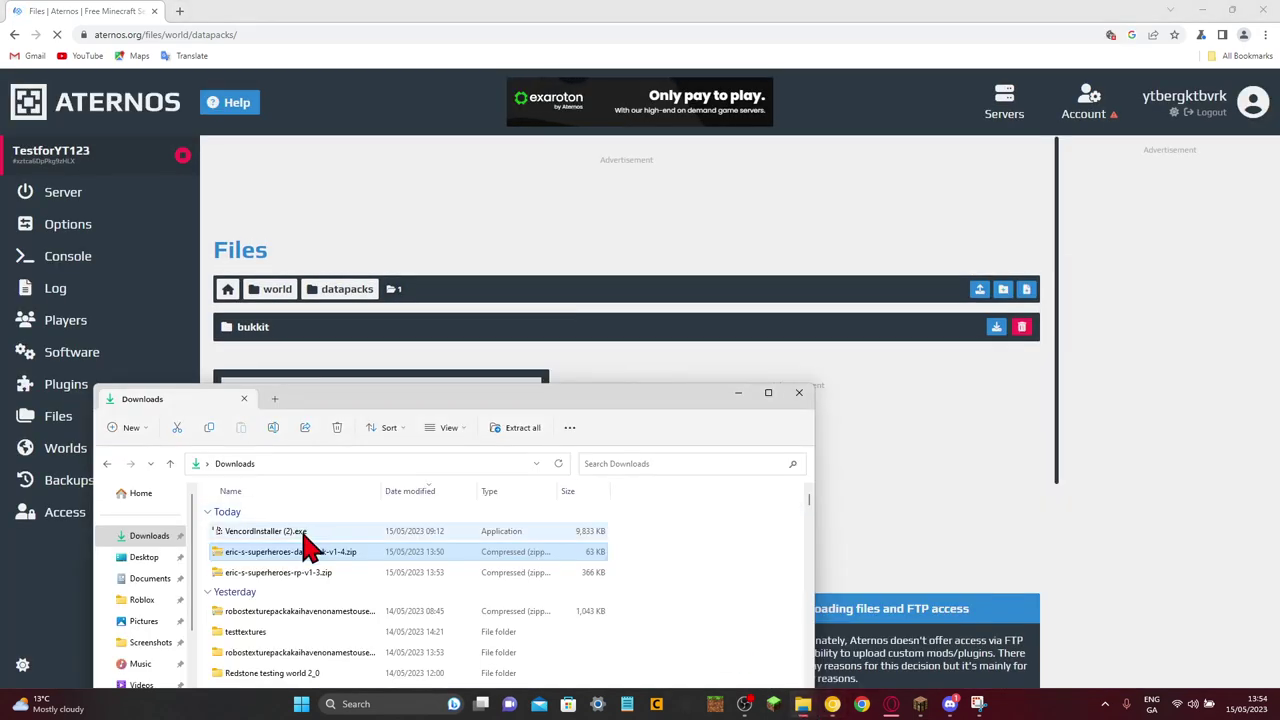
{"action": "right_click", "coordinate": [272, 562]}
{"action": "left_click", "coordinate": [310, 340]}
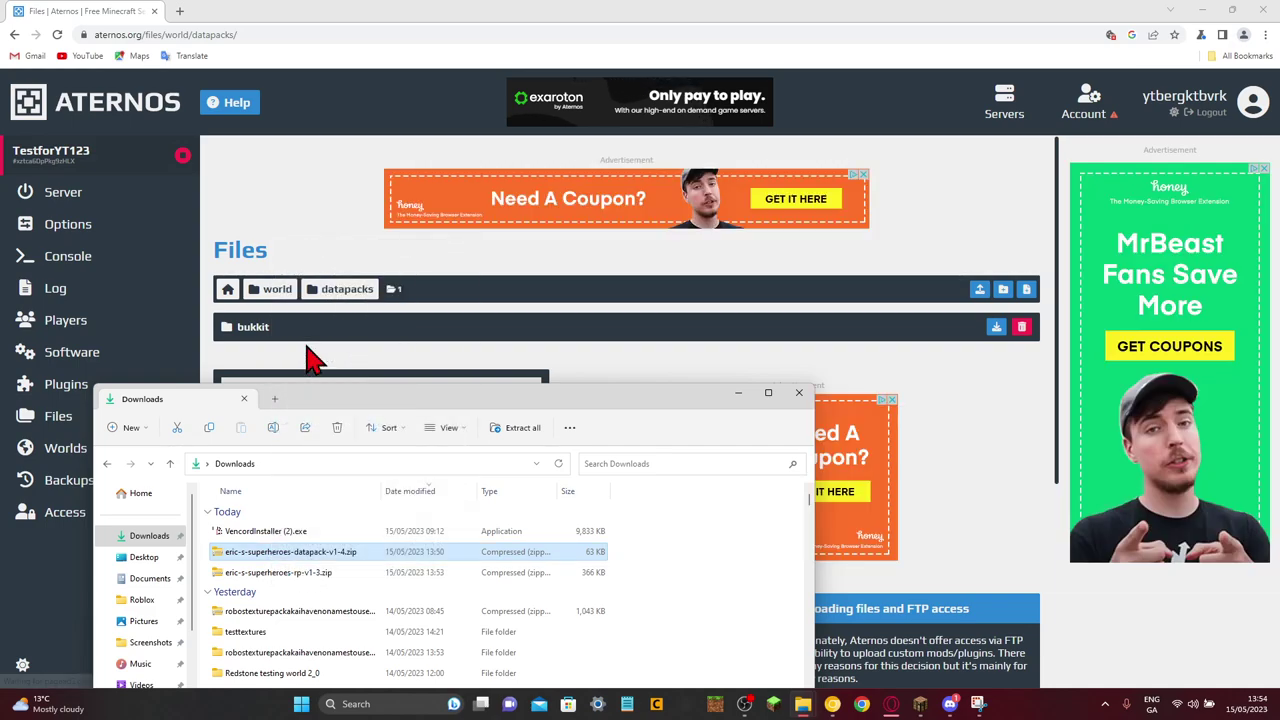
{"action": "left_click", "coordinate": [762, 479]}
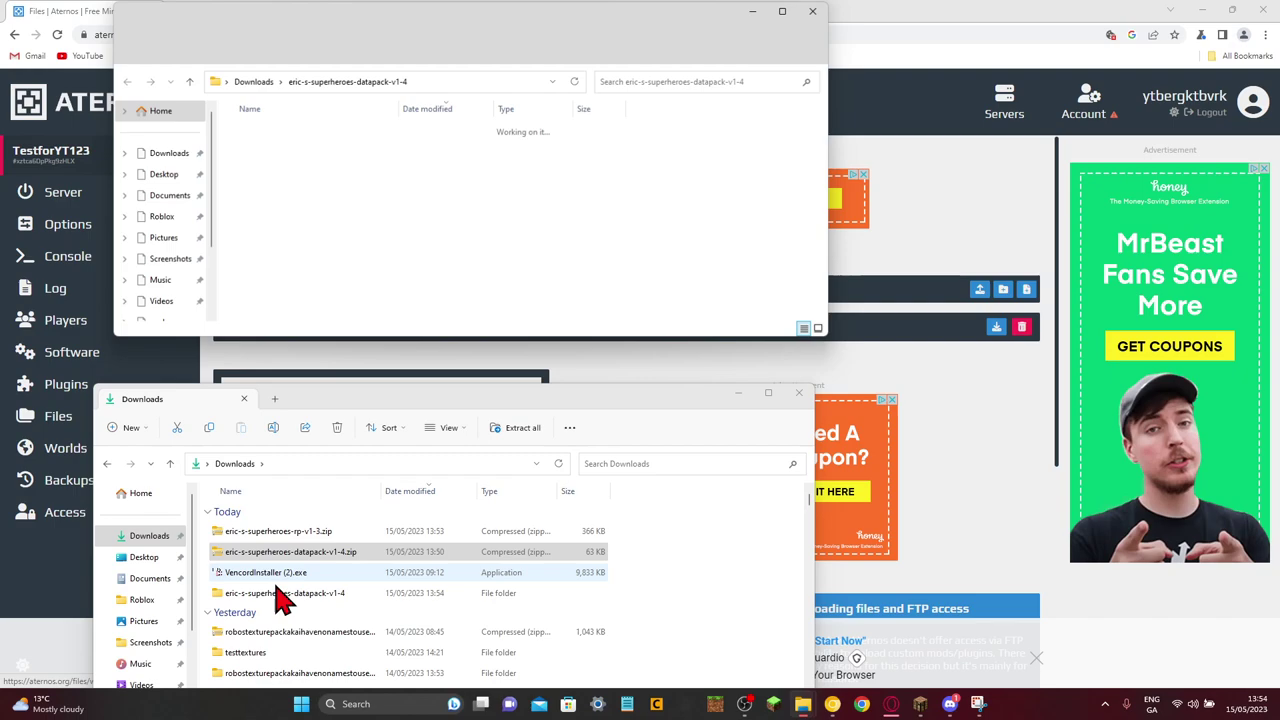
{"action": "left_click", "coordinate": [816, 10]}
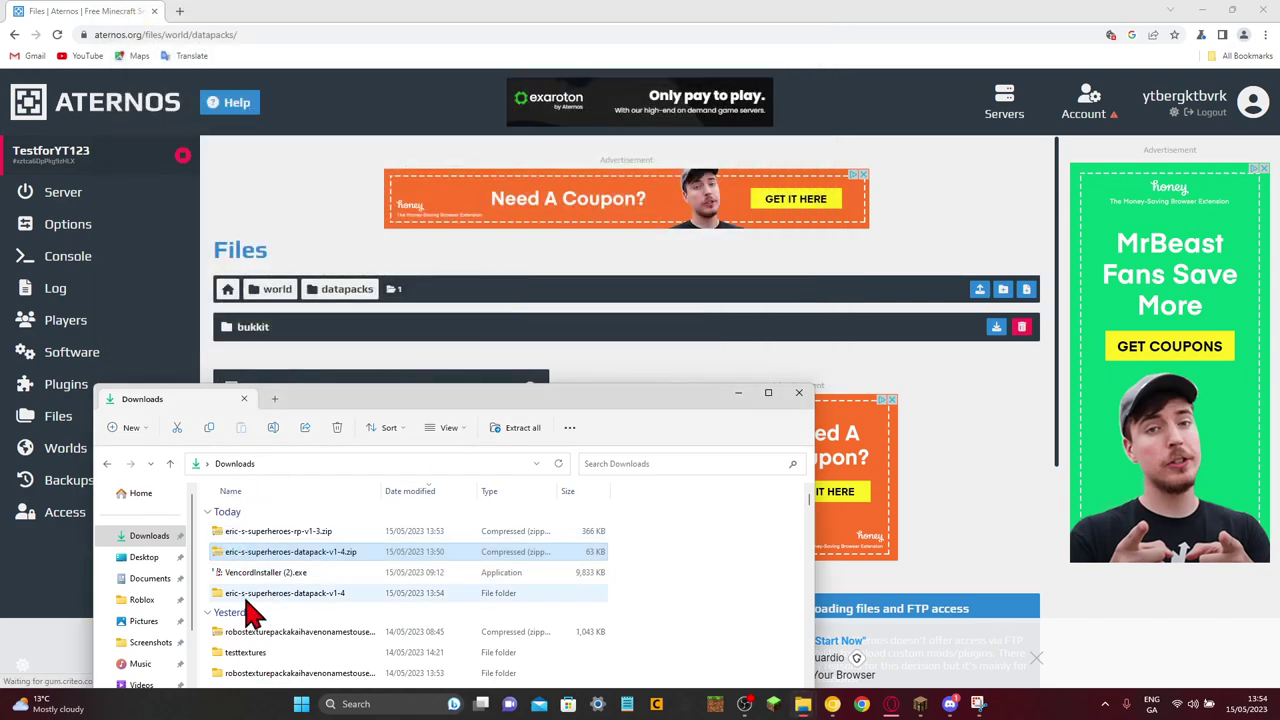
Step: Try to upload the extracted eric-s-superheroes-datapack-v1-4 folder into datapacks and reload the page
{"action": "left_click_drag", "start_coordinate": [255, 596], "coordinate": [866, 329]}
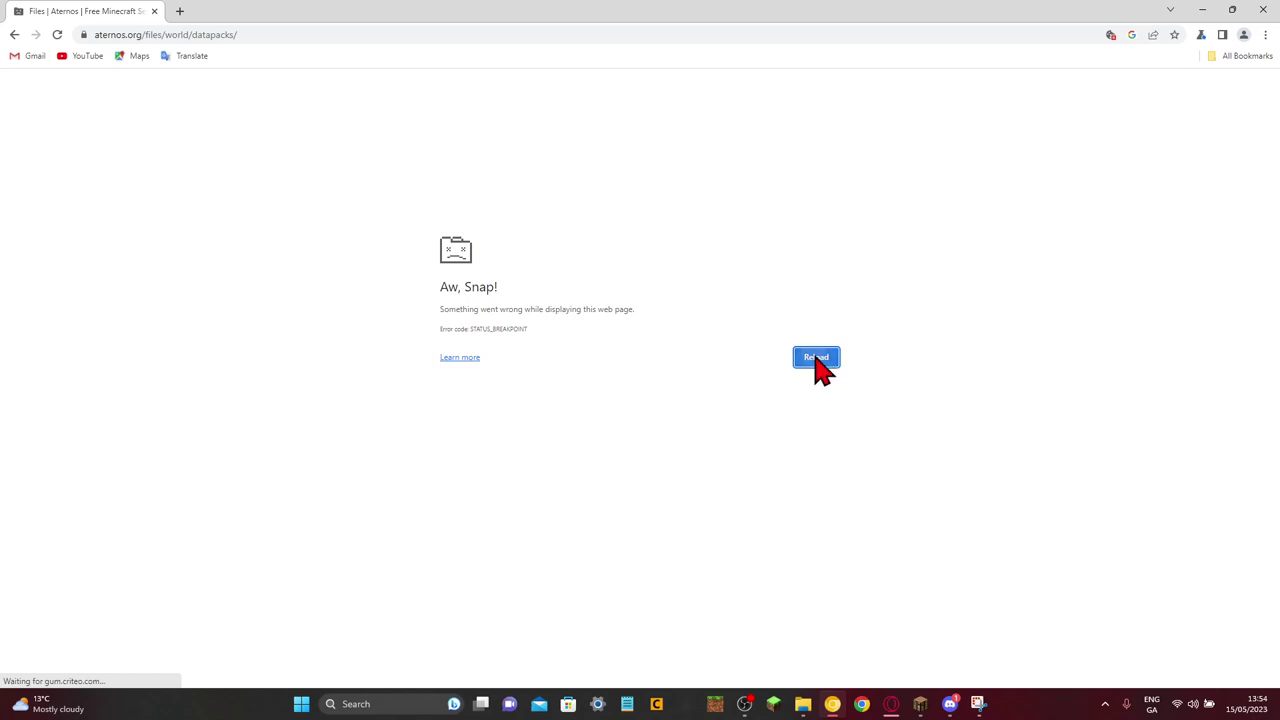
{"action": "left_click", "coordinate": [815, 360]}
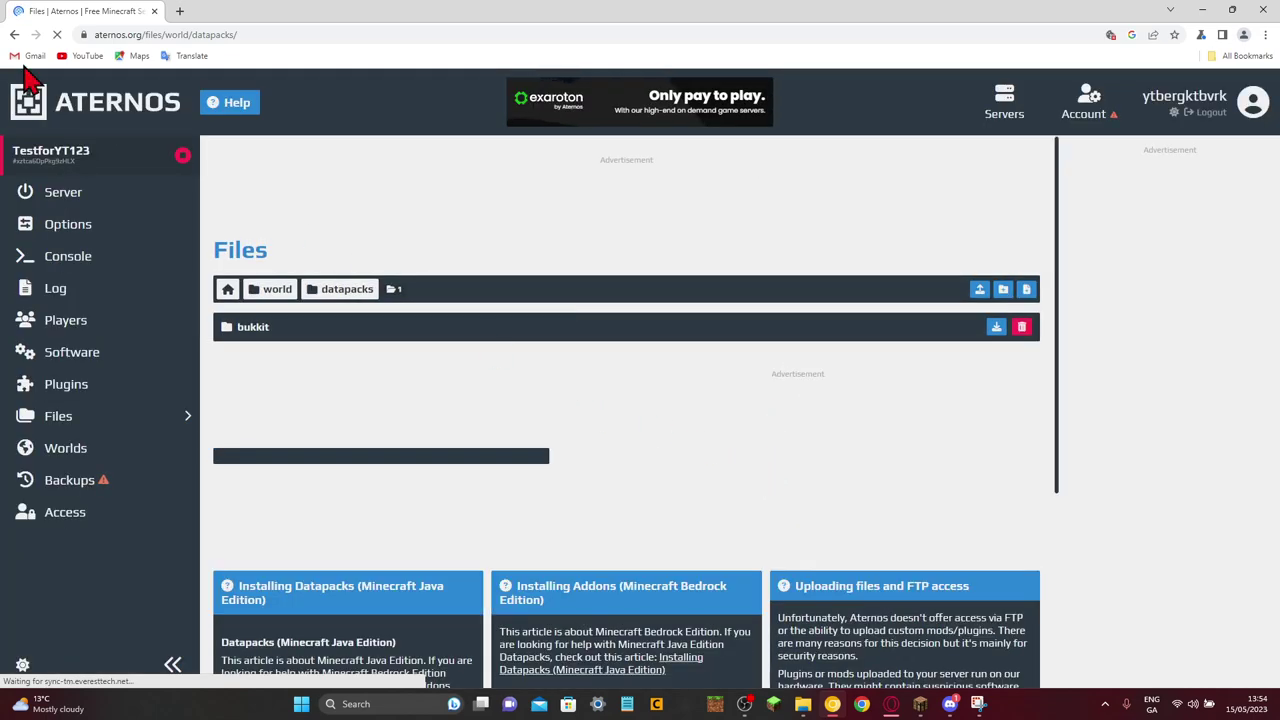
Step: Reopen the world's datapacks folder from the server files and upload the extracted eric-s-superheroes-datapack-v1-4 folder into it
{"action": "left_click", "coordinate": [66, 420]}
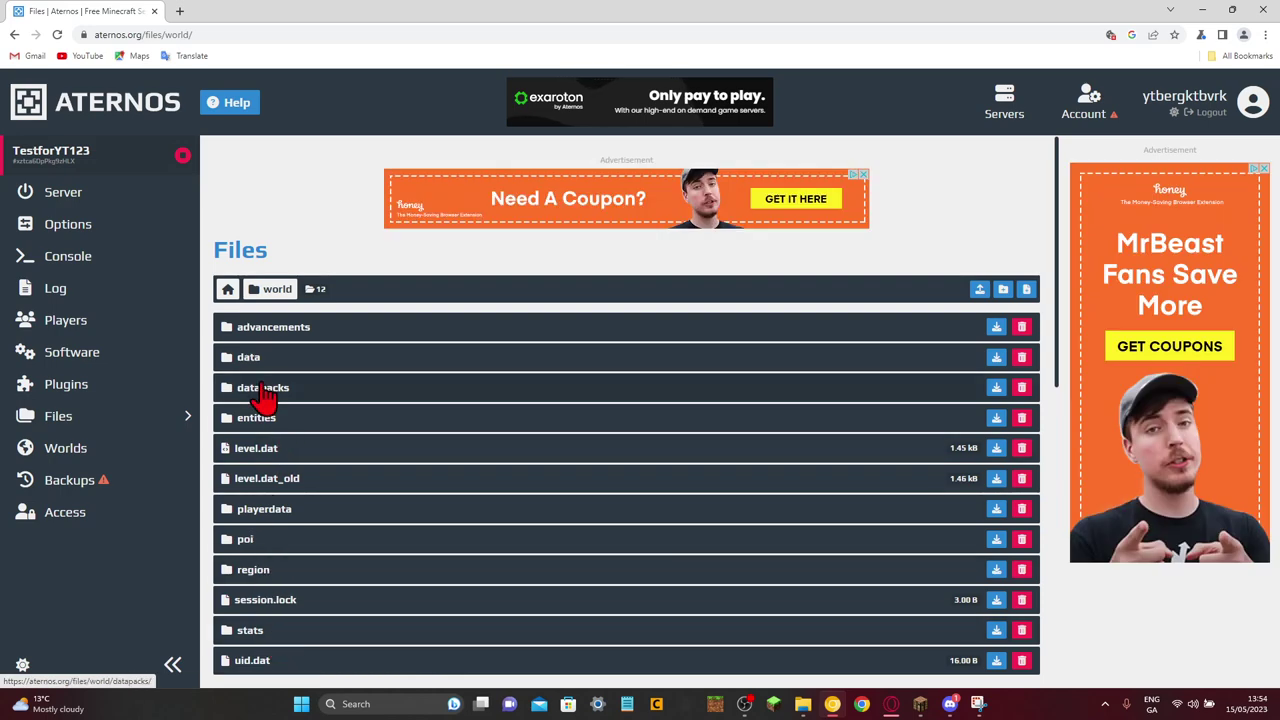
{"action": "left_click", "coordinate": [268, 390]}
{"action": "mouse_move", "coordinate": [802, 703]}
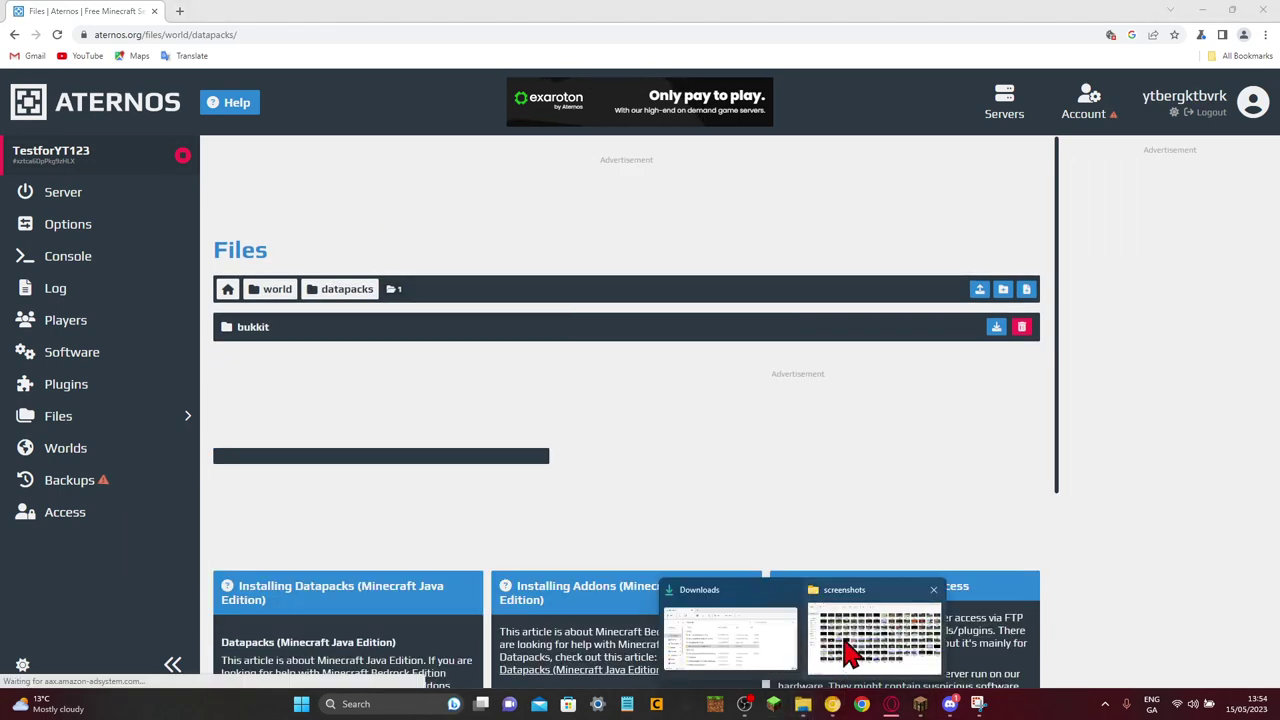
{"action": "left_click", "coordinate": [738, 658]}
{"action": "left_click_drag", "start_coordinate": [250, 593], "coordinate": [883, 374]}
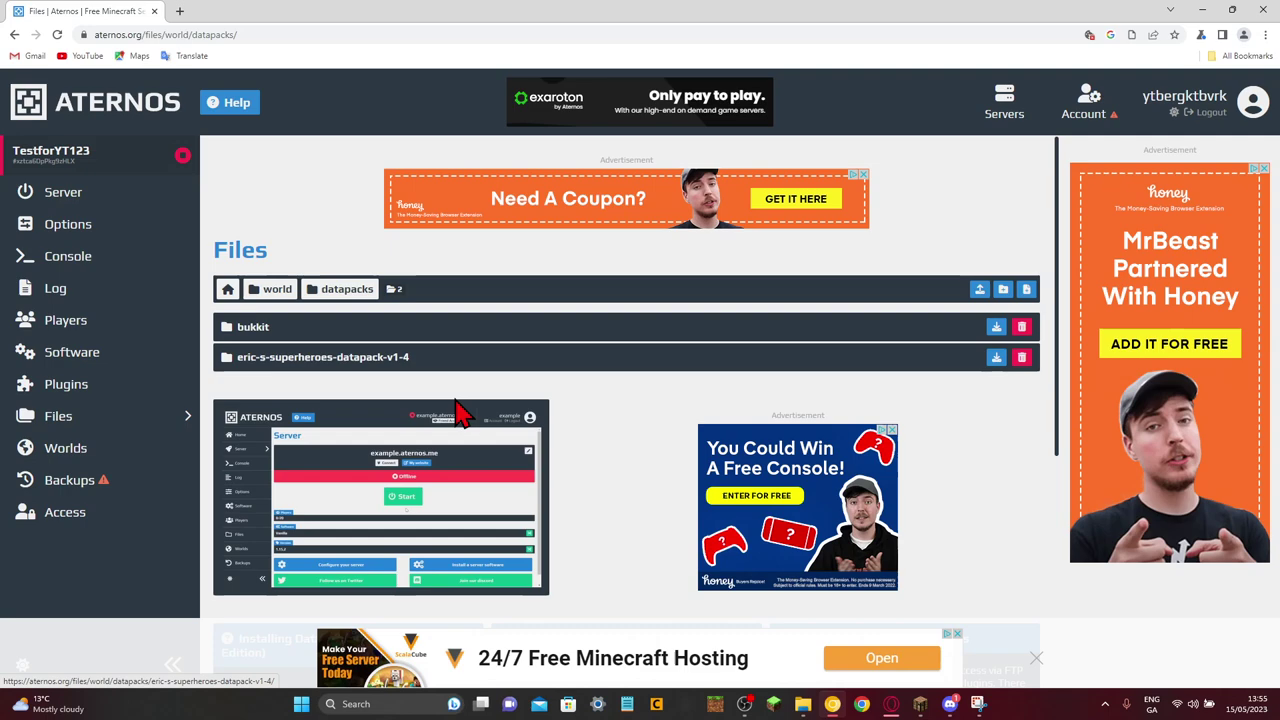
Step: Open the server options, reload the page and turn on Resource pack required in server.properties
{"action": "left_click", "coordinate": [39, 241]}
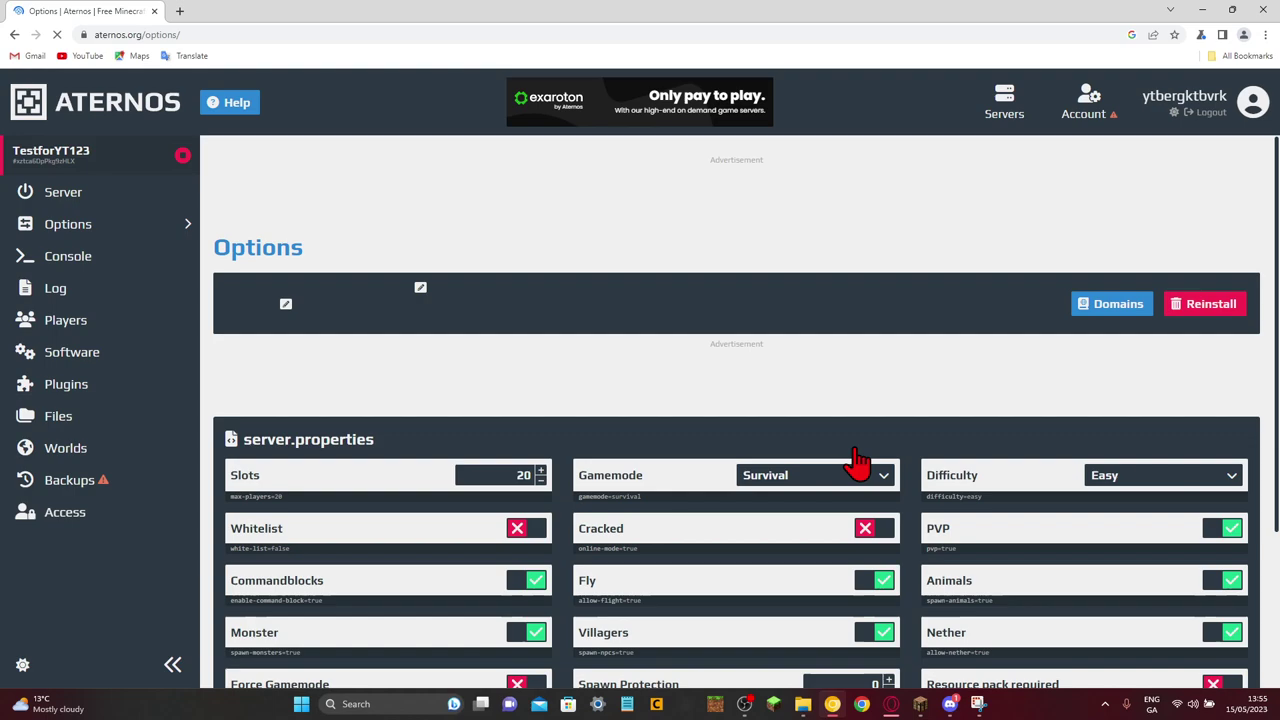
{"action": "scroll", "coordinate": [760, 540], "scroll_direction": "down", "scroll_amount": 2}
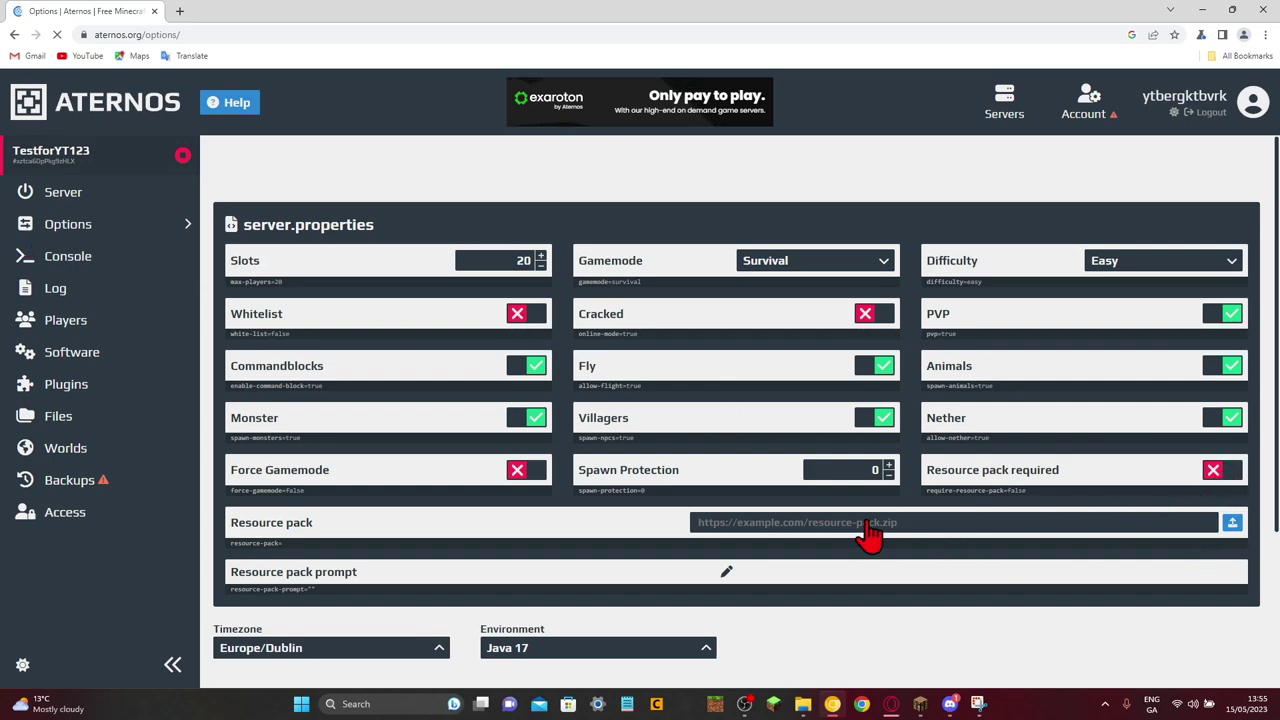
{"action": "left_click", "coordinate": [57, 34]}
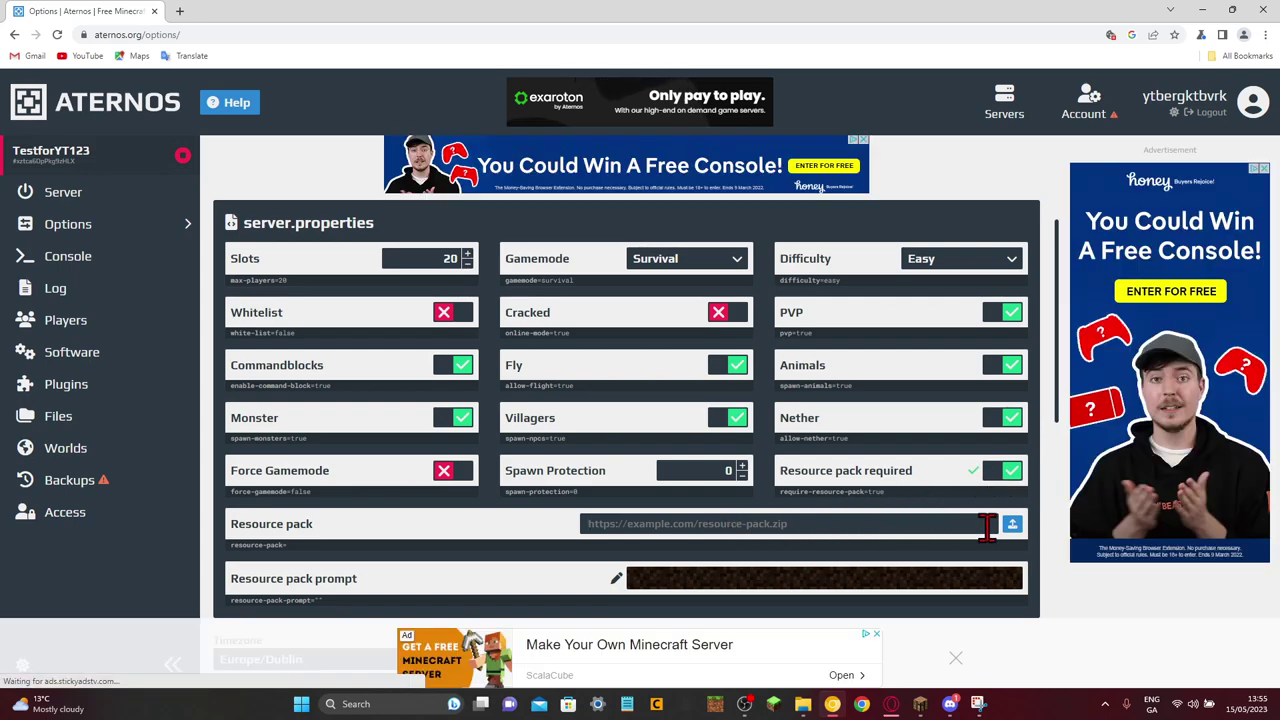
Step: Upload eric-s-superheroes-rp-v1-3.zip from the Downloads folder as the server's resource pack
{"action": "left_click", "coordinate": [1012, 524]}
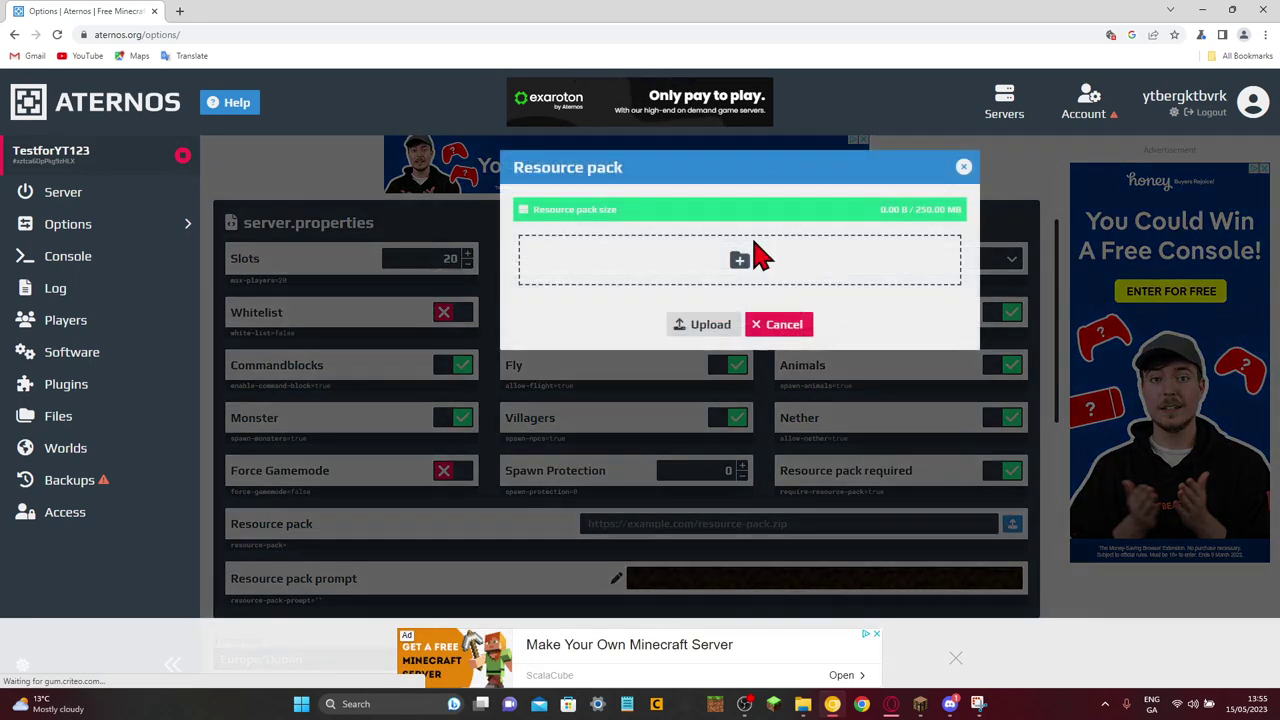
{"action": "mouse_move", "coordinate": [802, 703]}
{"action": "left_click", "coordinate": [738, 662]}
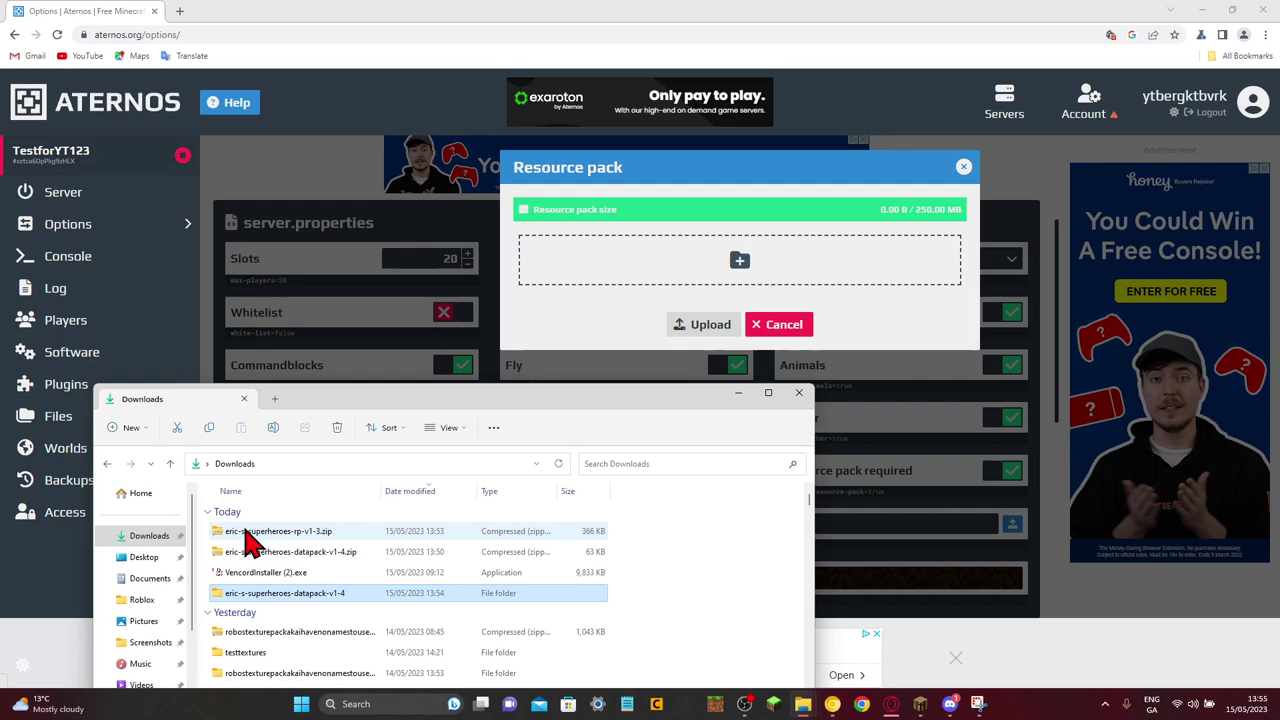
{"action": "left_click_drag", "start_coordinate": [250, 540], "coordinate": [766, 288]}
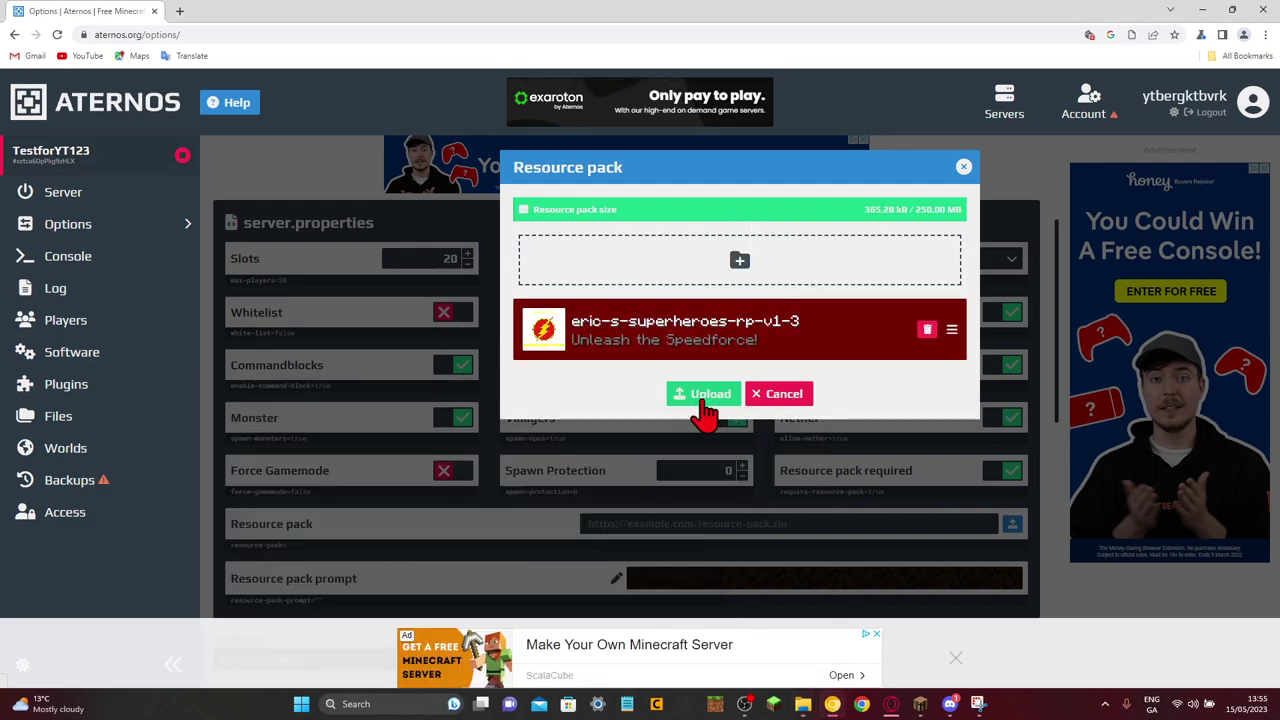
{"action": "left_click", "coordinate": [705, 398]}
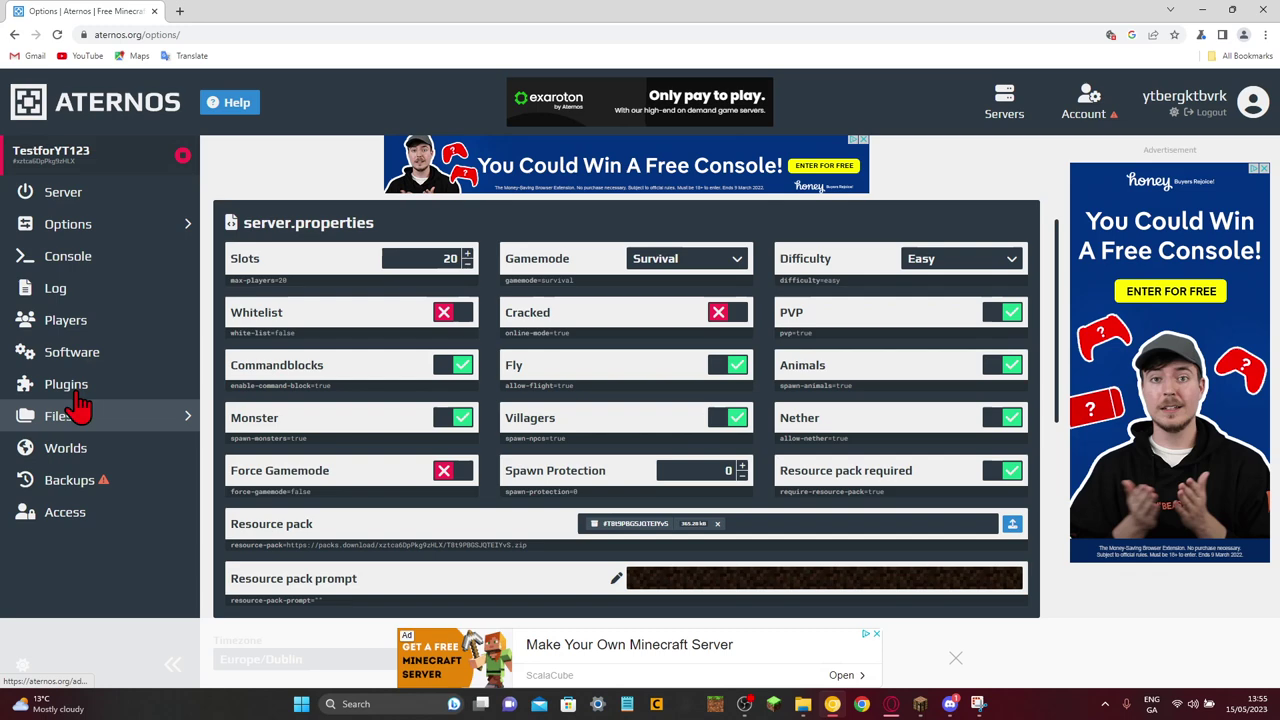
Step: Go to the TestforYT123 server overview, start the server and decline the online notifications
{"action": "left_click", "coordinate": [72, 198]}
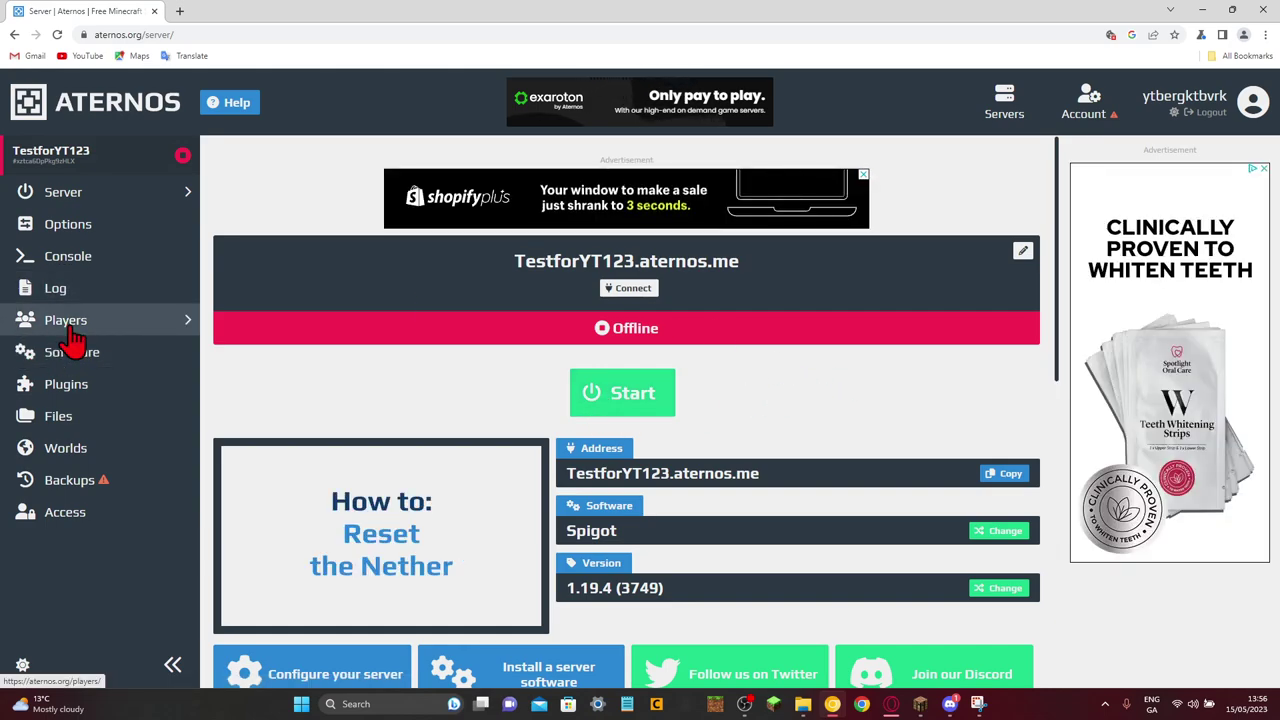
{"action": "left_click", "coordinate": [640, 402]}
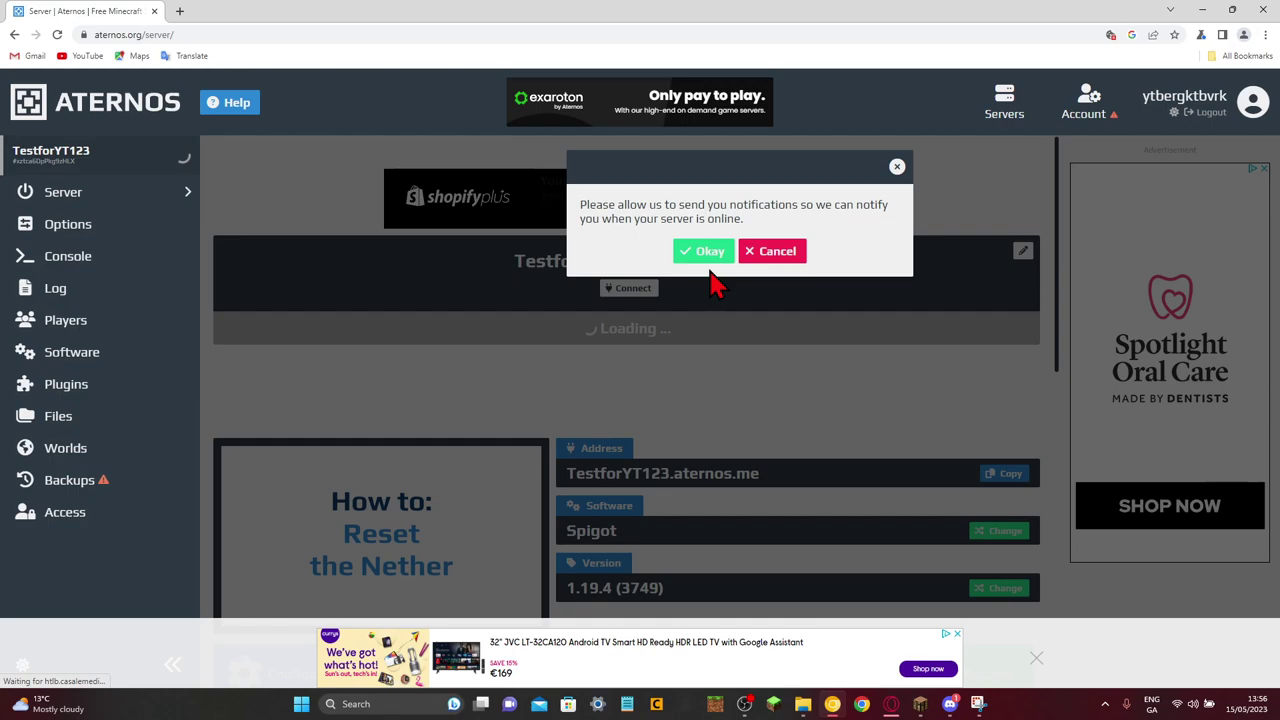
{"action": "left_click", "coordinate": [770, 255]}
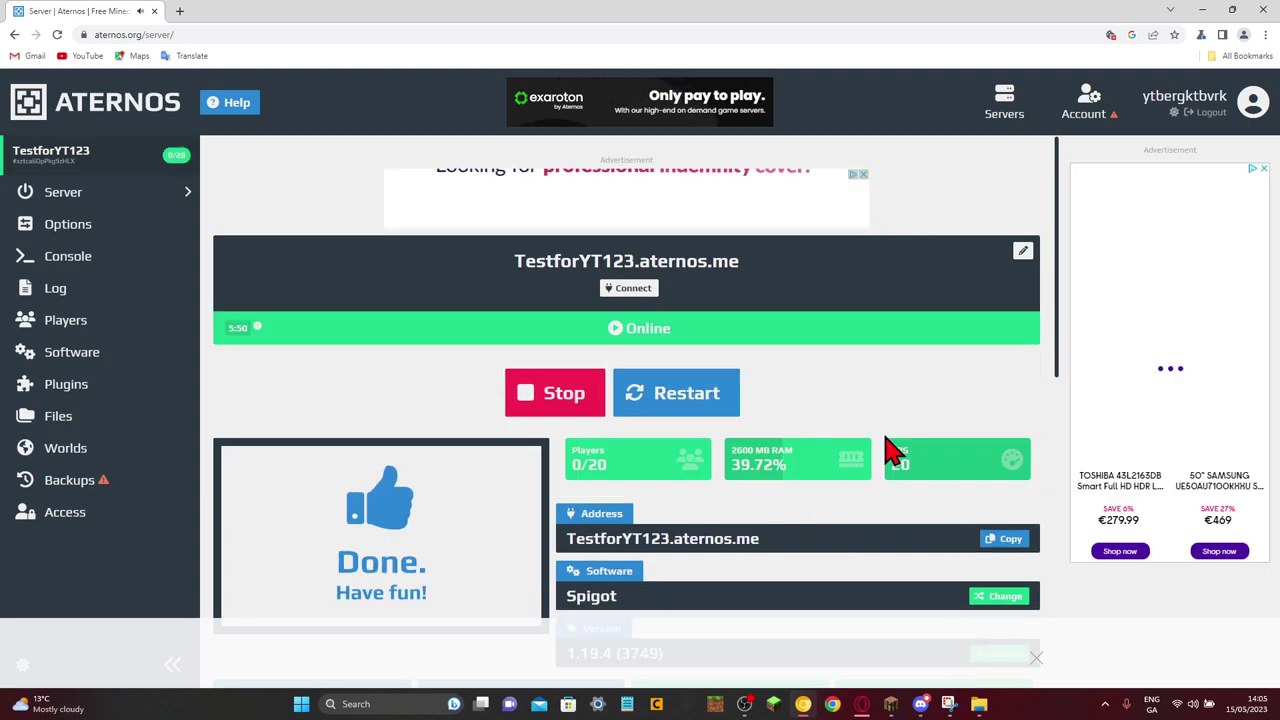
Step: Switch to Minecraft, join the server through a direct connection and accept its required resource pack
{"action": "left_click", "coordinate": [898, 704]}
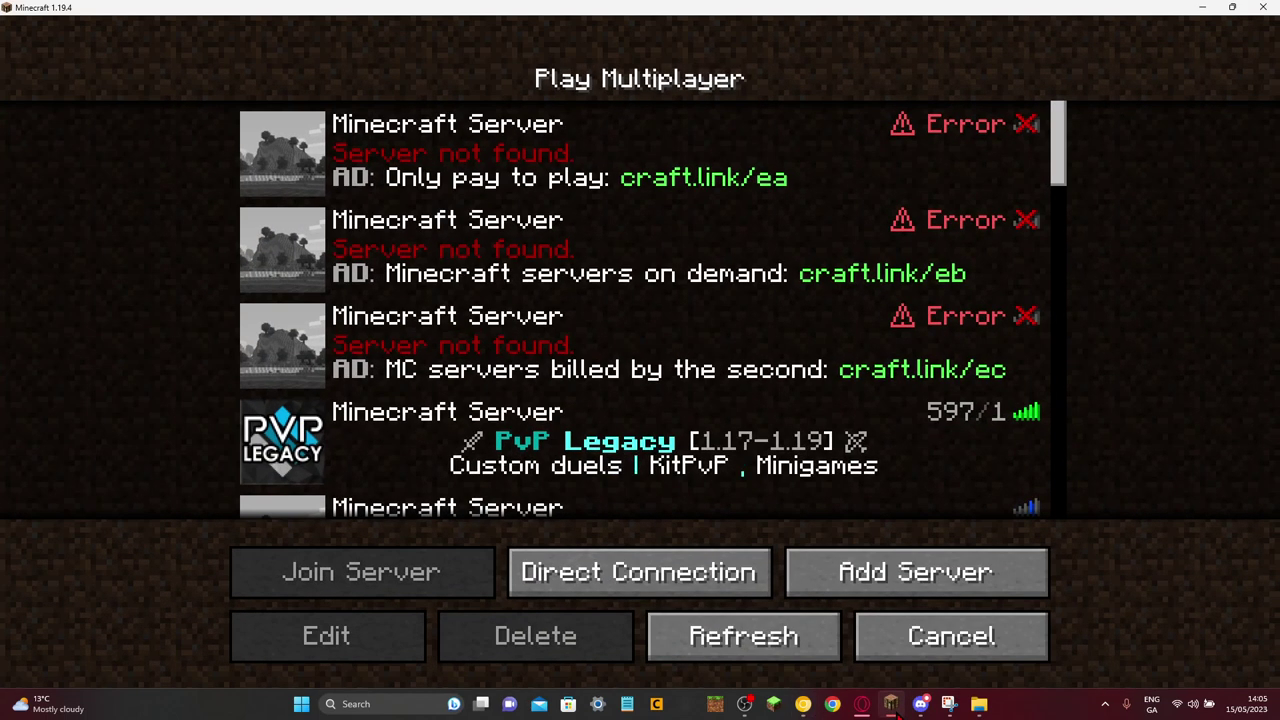
{"action": "left_click", "coordinate": [563, 580]}
{"action": "left_click", "coordinate": [609, 497]}
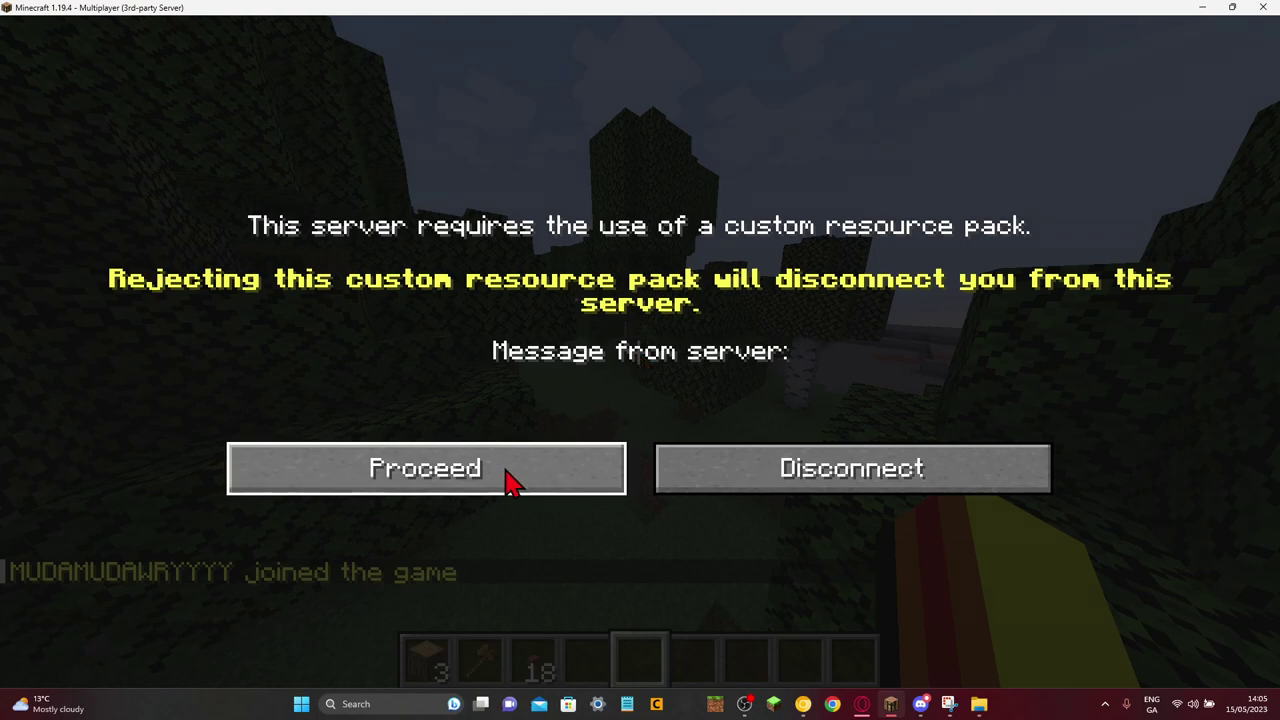
{"action": "left_click", "coordinate": [612, 470]}
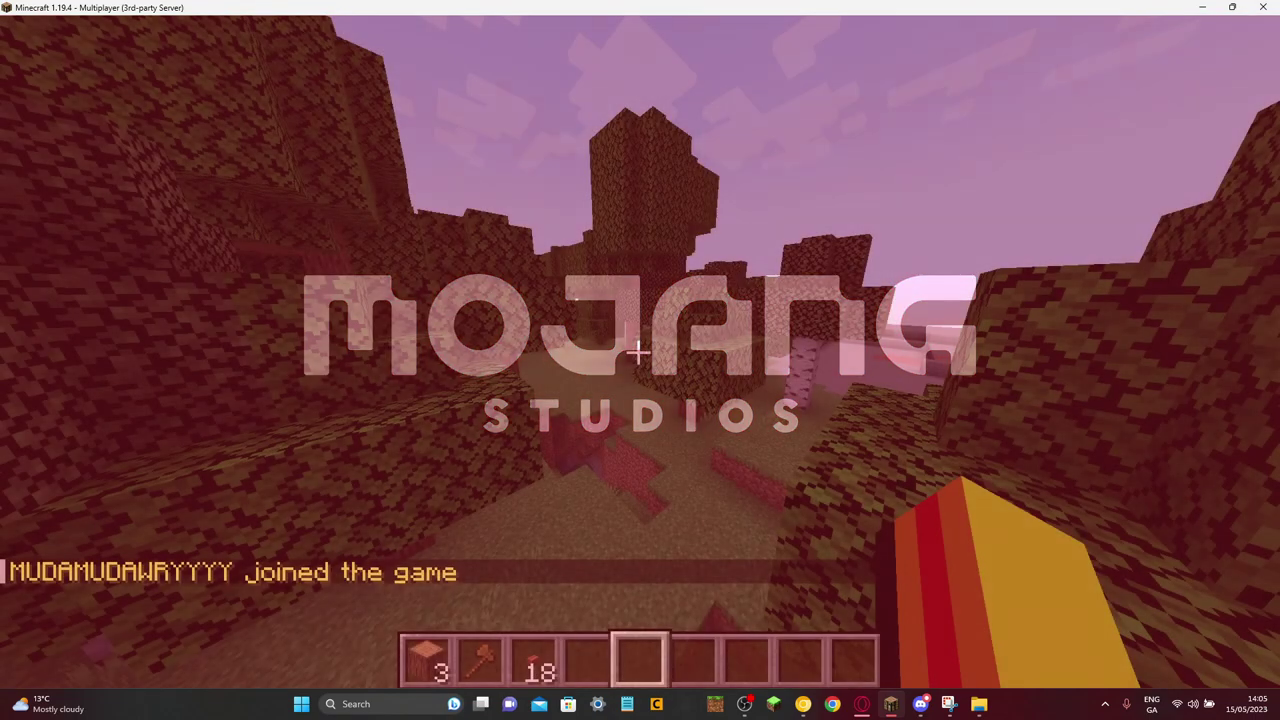
{"action": "key", "text": "e"}
{"action": "left_click", "coordinate": [712, 150]}
{"action": "left_click", "coordinate": [566, 147]}
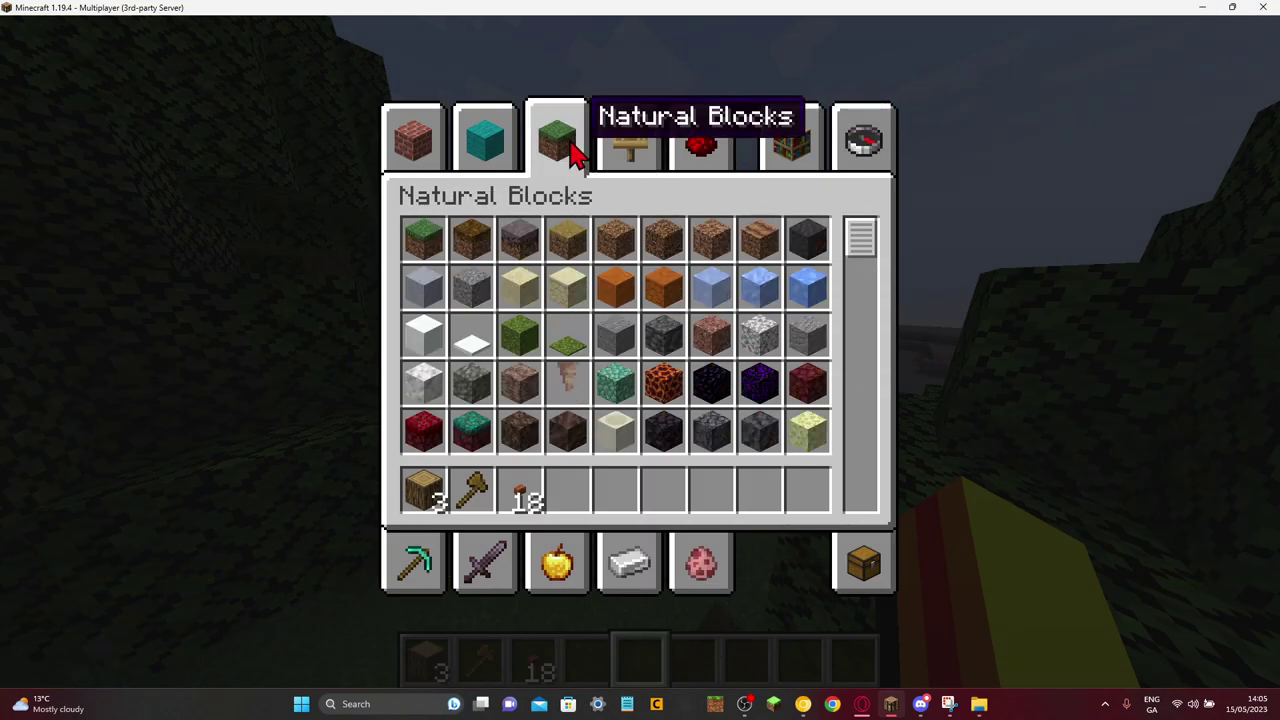
{"action": "left_click", "coordinate": [440, 148]}
{"action": "key", "text": "e"}
Step: Fly up above the forest and run /locate structure minecraft:desert_pyramid
{"action": "key", "text": "w"}
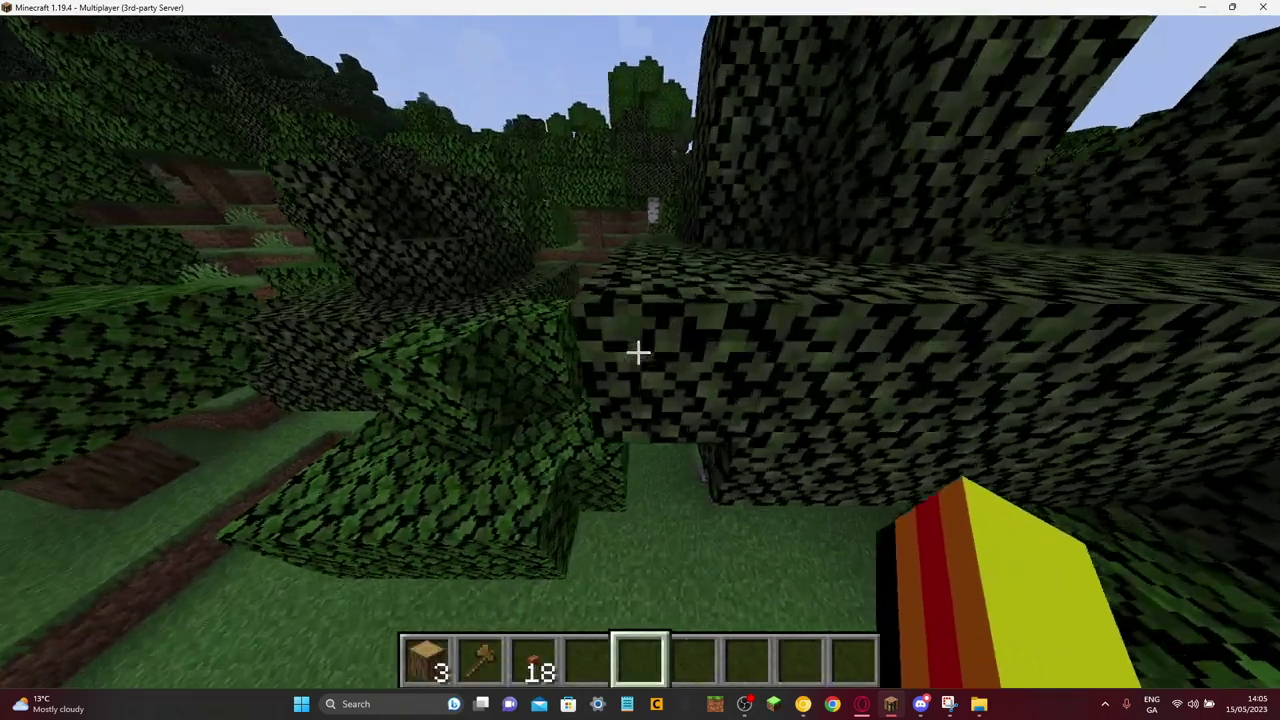
{"action": "key", "text": "space"}
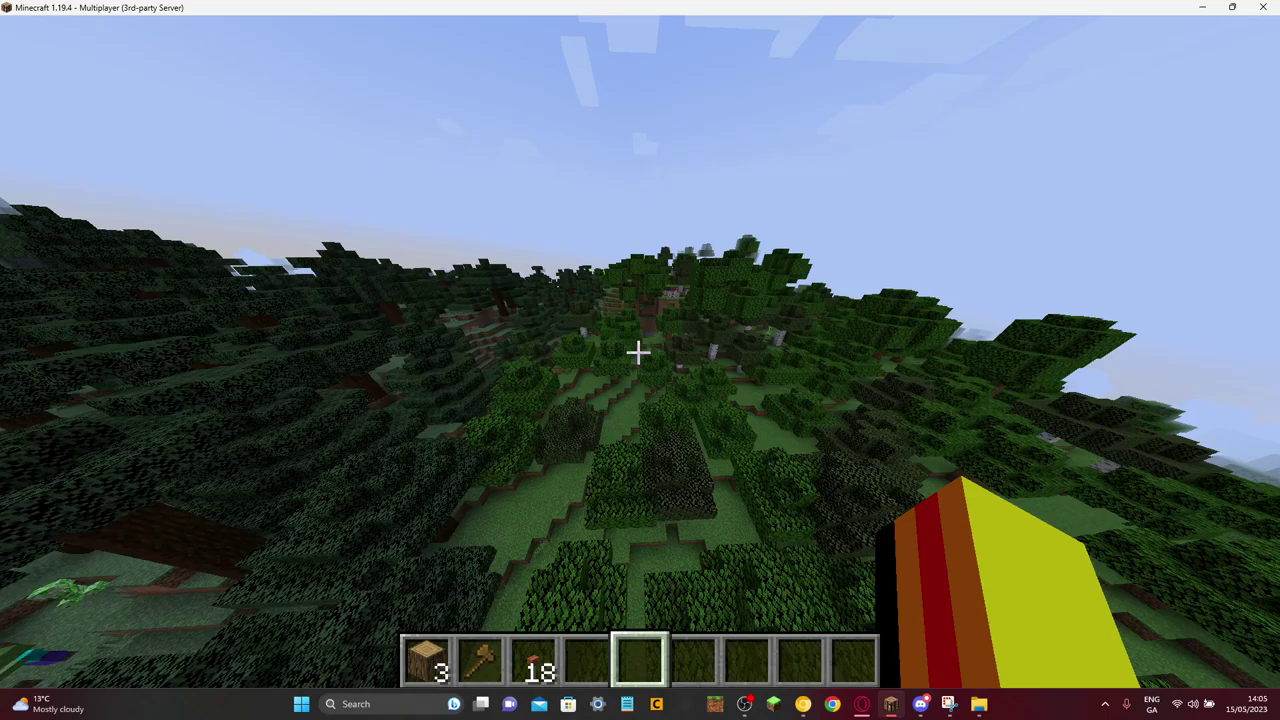
{"action": "key", "text": "slash"}
{"action": "type", "text": "locate"}
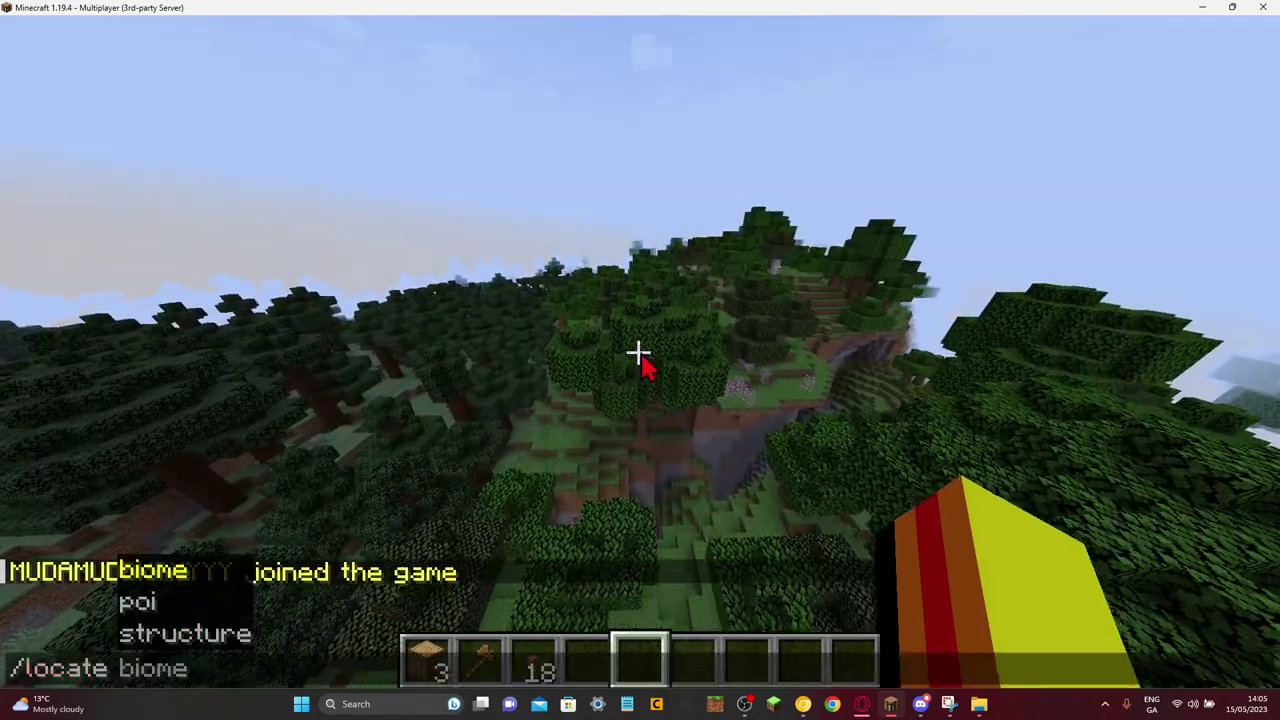
{"action": "left_click", "coordinate": [210, 634]}
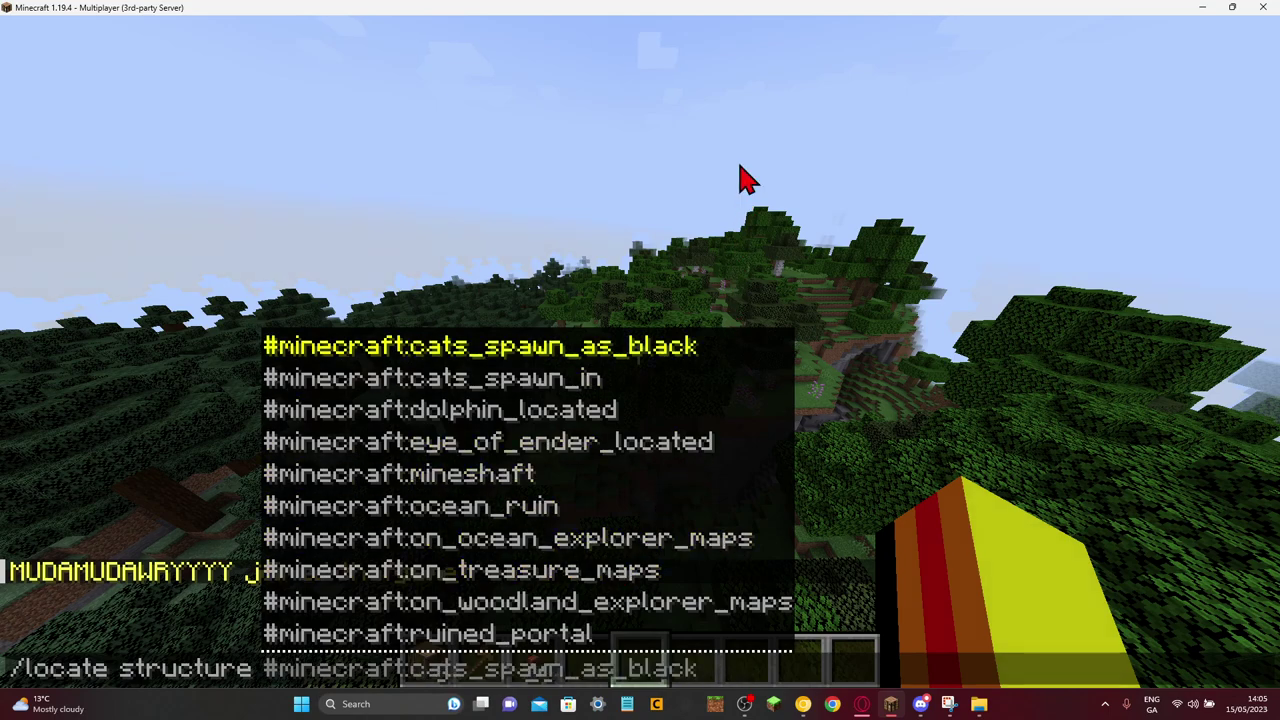
{"action": "type", "text": "dese"}
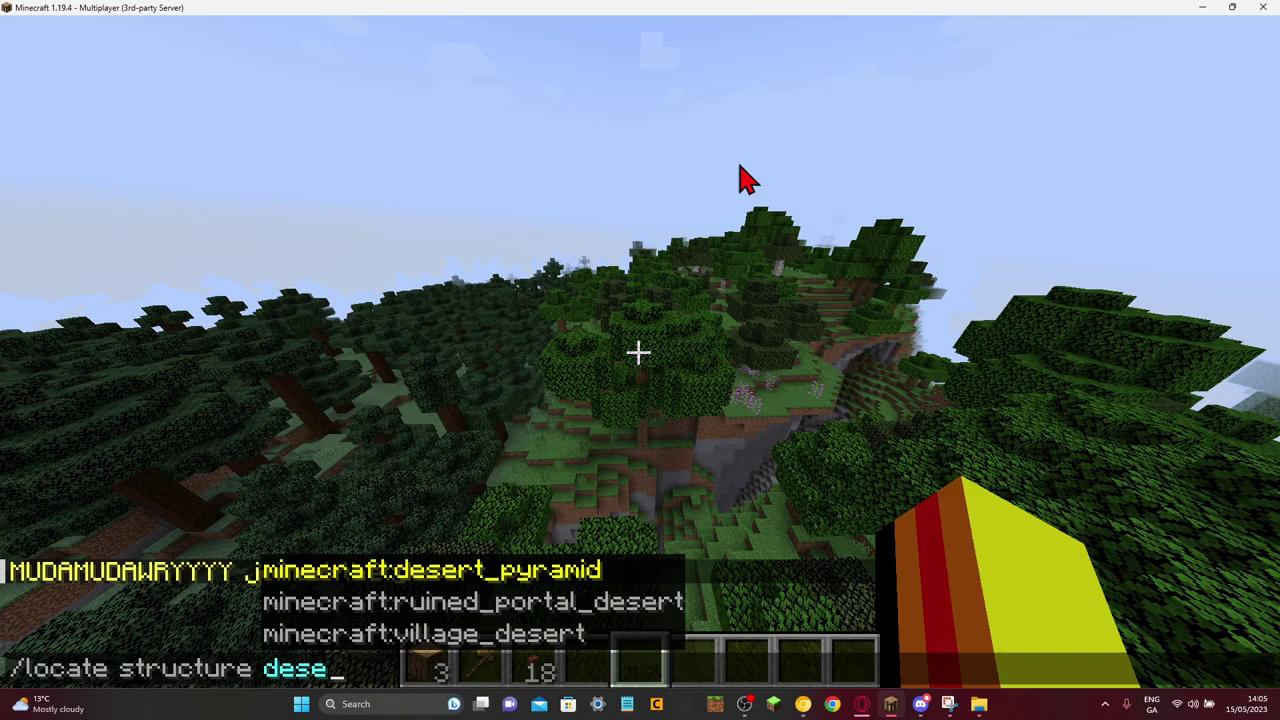
{"action": "left_click", "coordinate": [566, 584]}
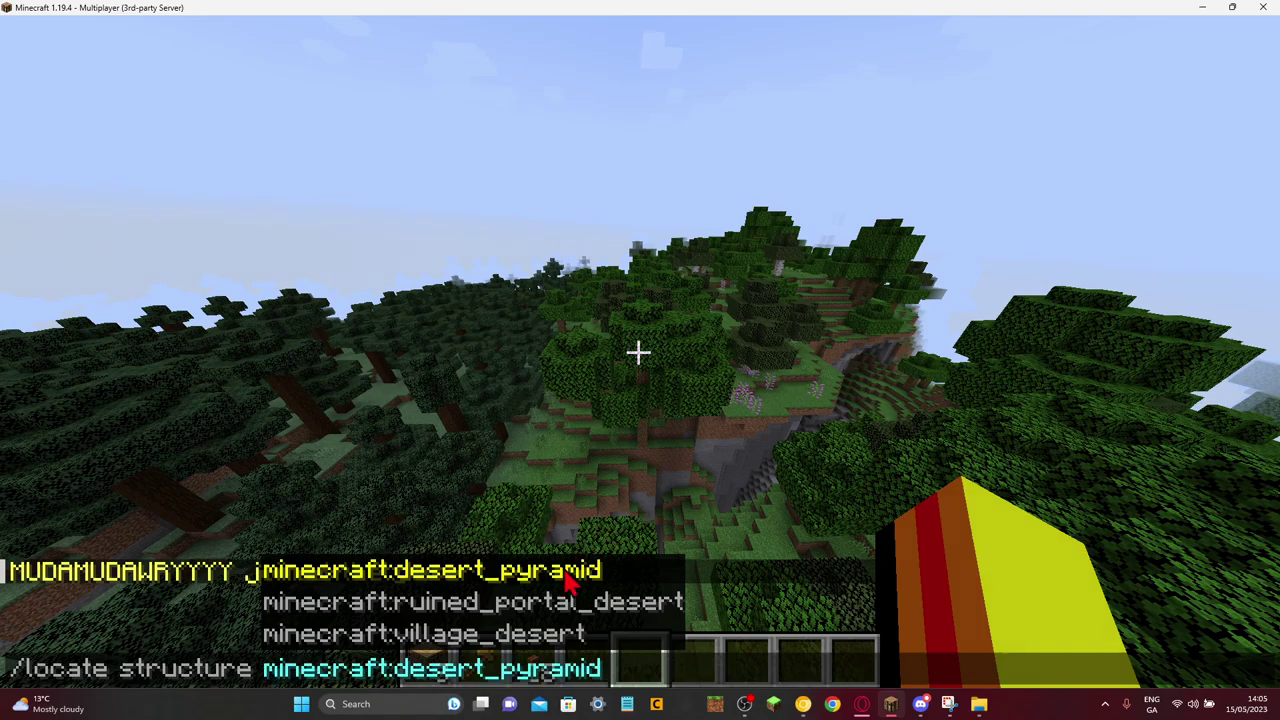
{"action": "key", "text": "Return"}
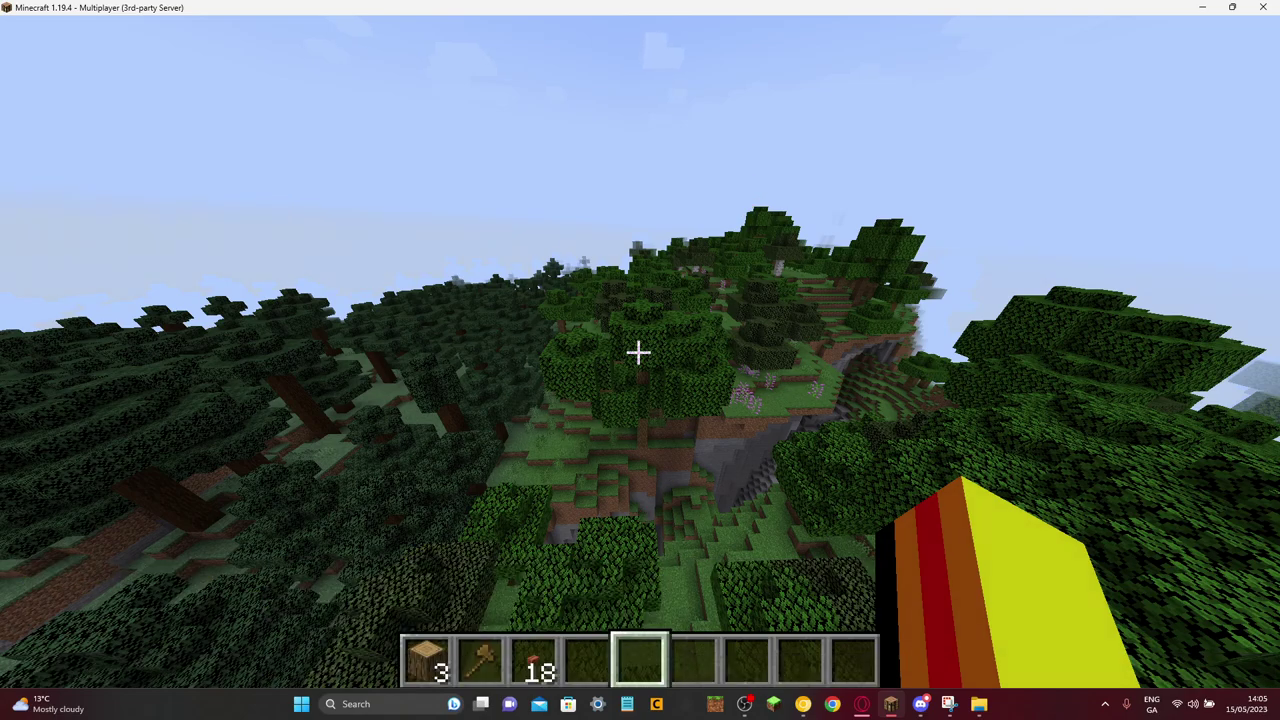
Step: Fly on along the forested ravine and enter another /locate command using the autocomplete suggestions
{"action": "key", "text": "w"}
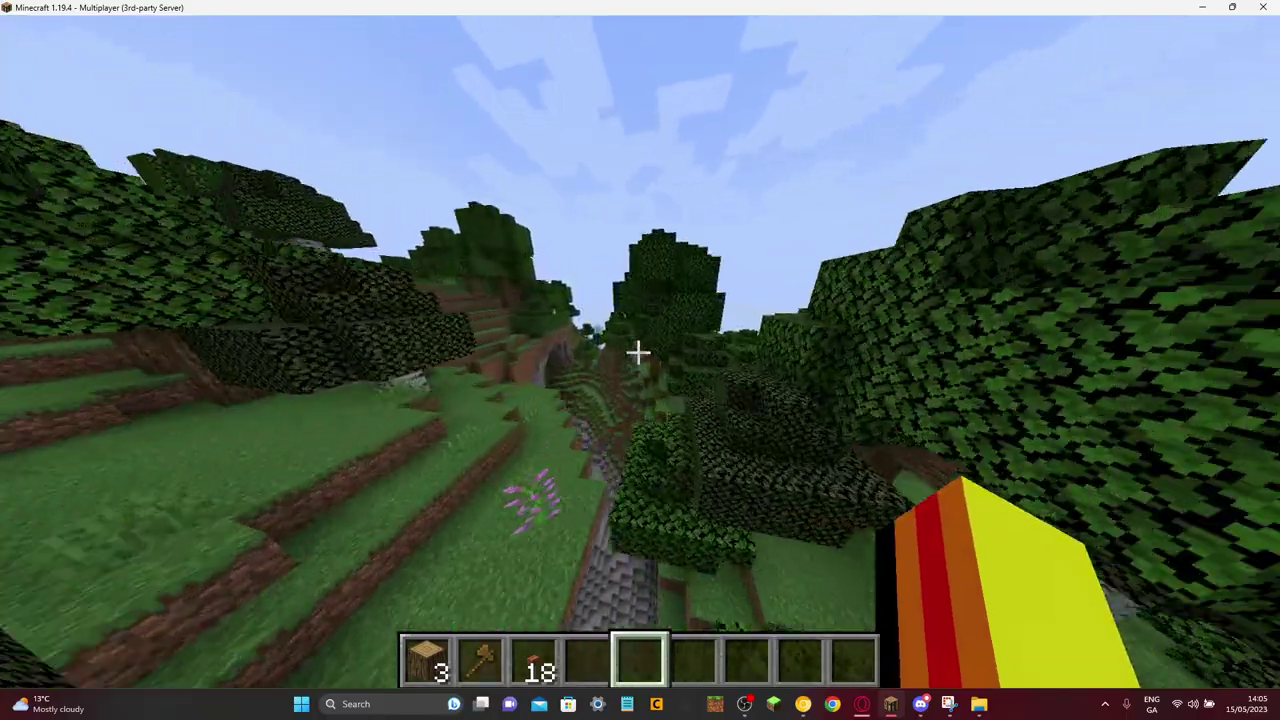
{"action": "key", "text": "slash"}
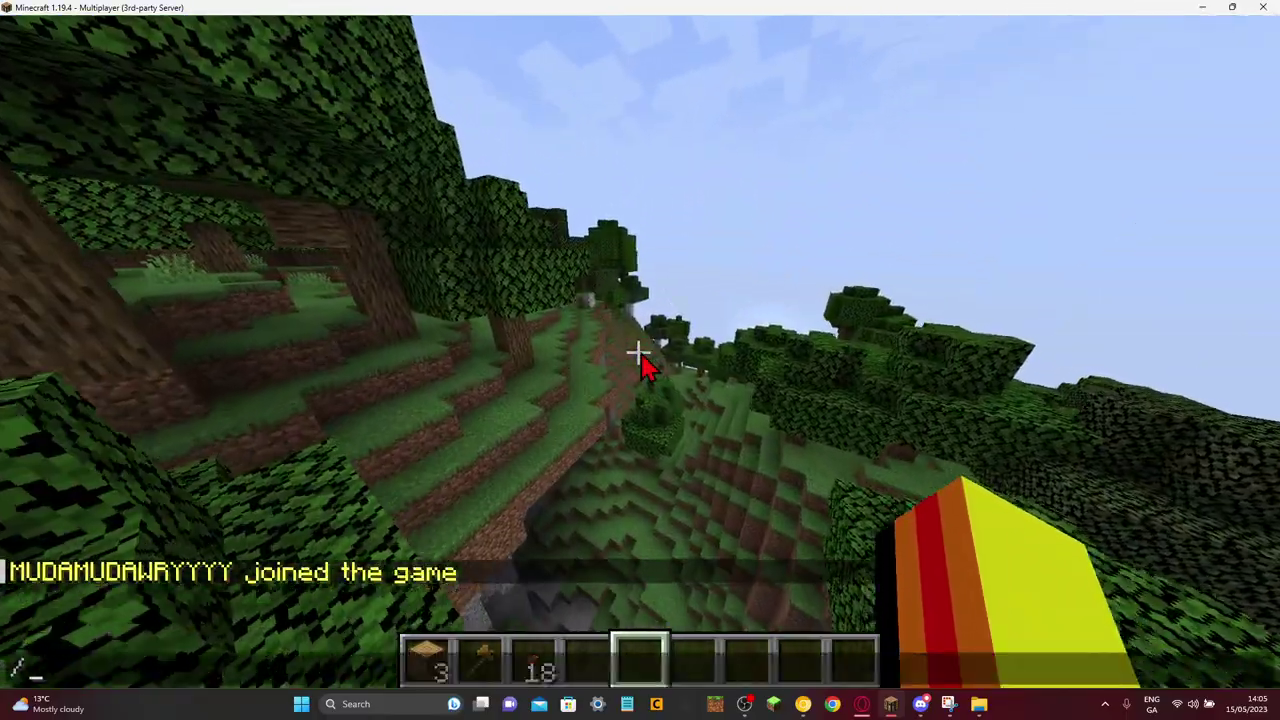
{"action": "type", "text": "locate"}
{"action": "key", "text": "Tab"}
{"action": "key", "text": "Tab"}
{"action": "key", "text": "Tab"}
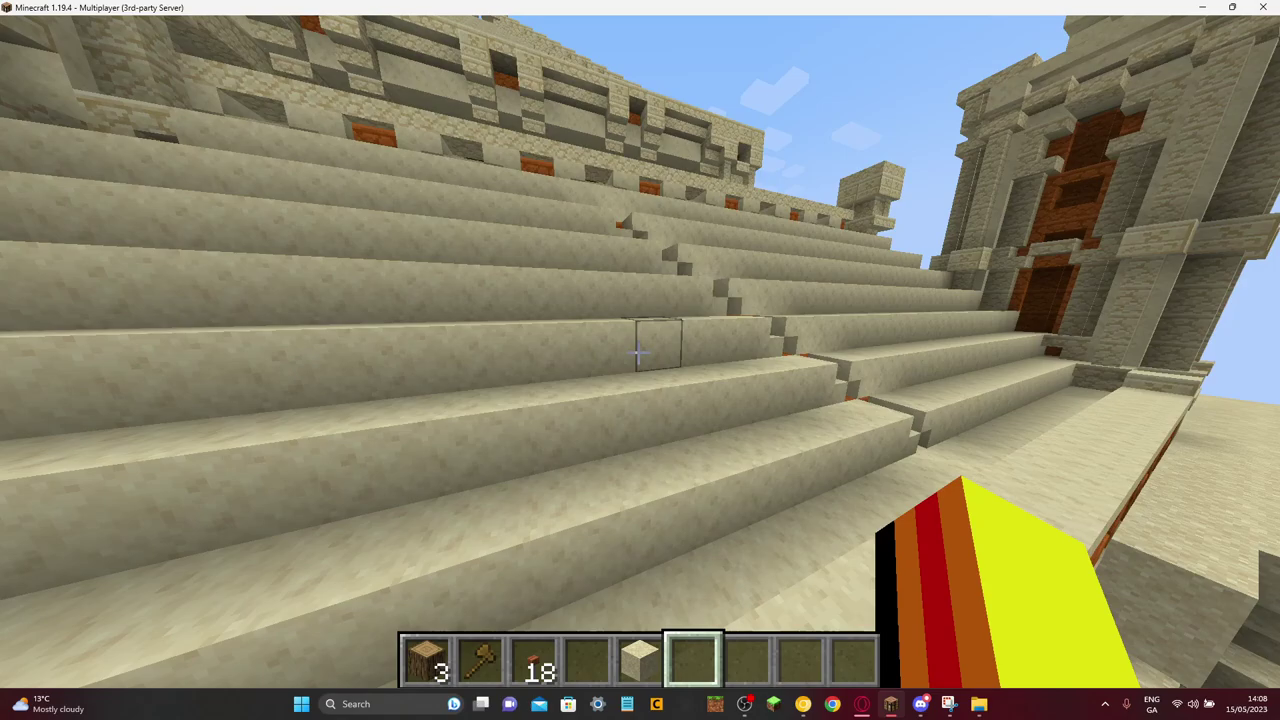
Step: Fly around the outside of the giant desert pyramid and go in through its stepped entrance
{"action": "key", "text": "w"}
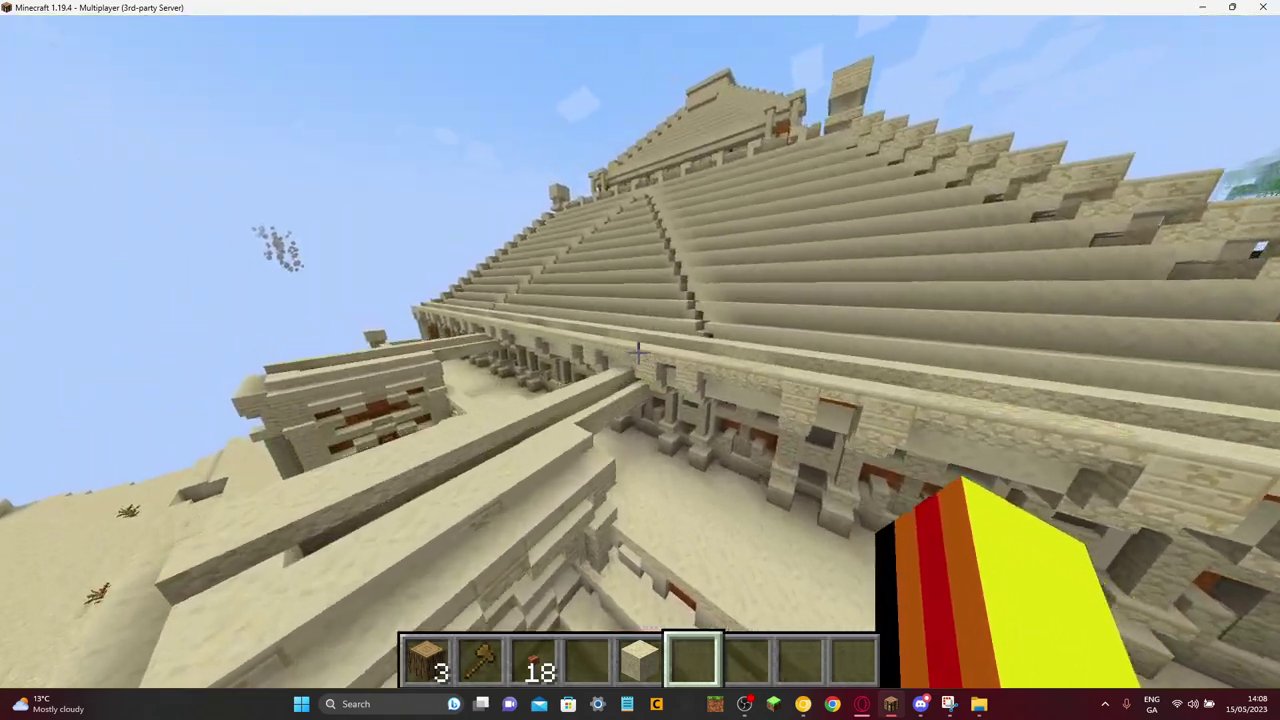
{"action": "key", "text": "w"}
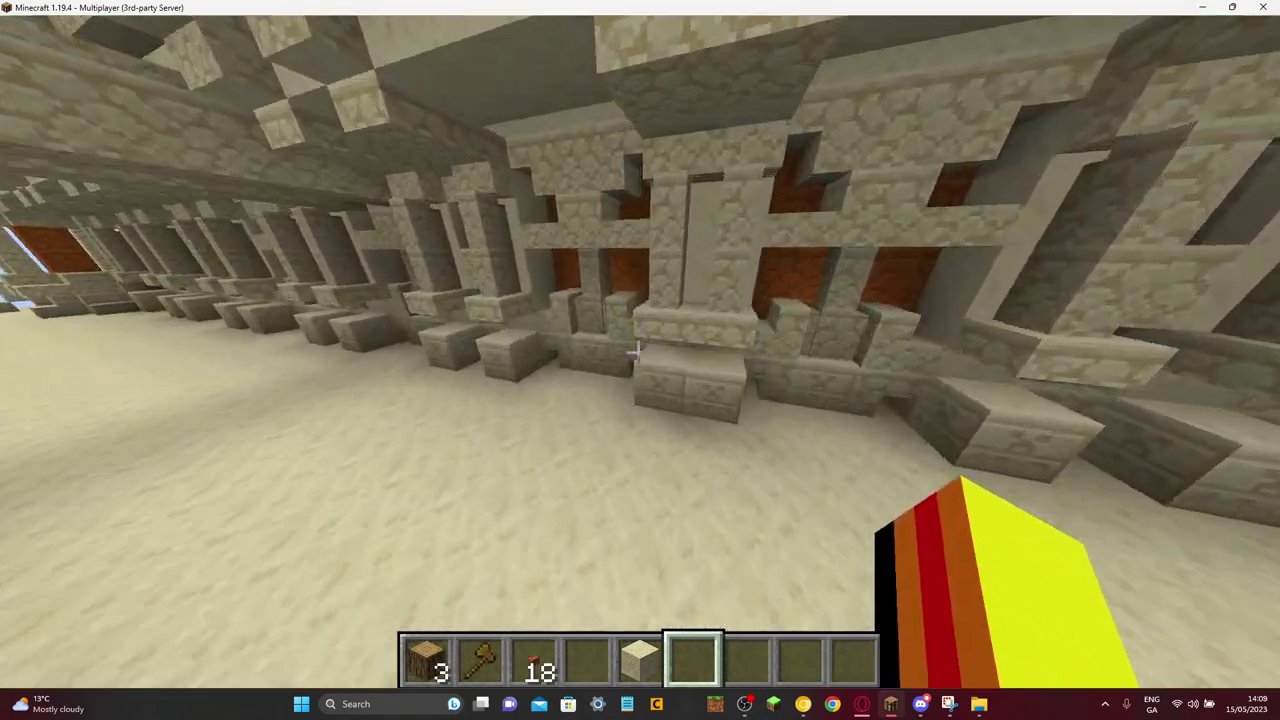
{"action": "key", "text": "w"}
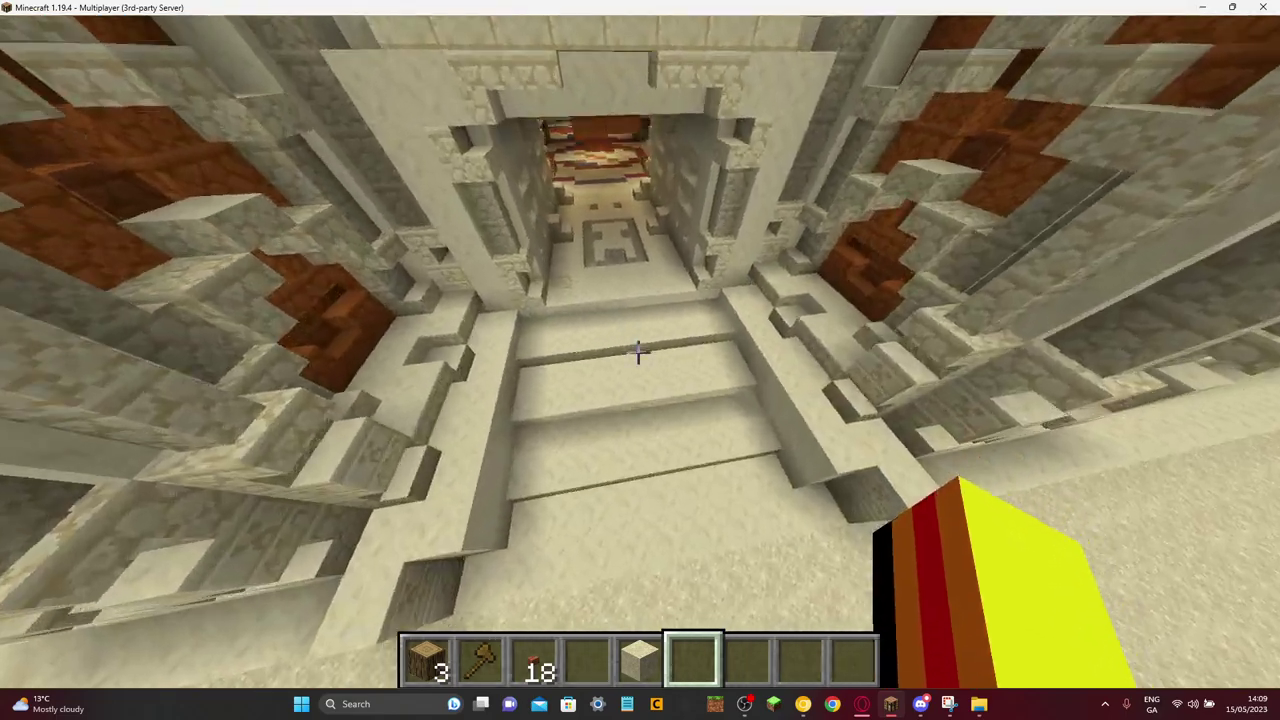
{"action": "key", "text": "w"}
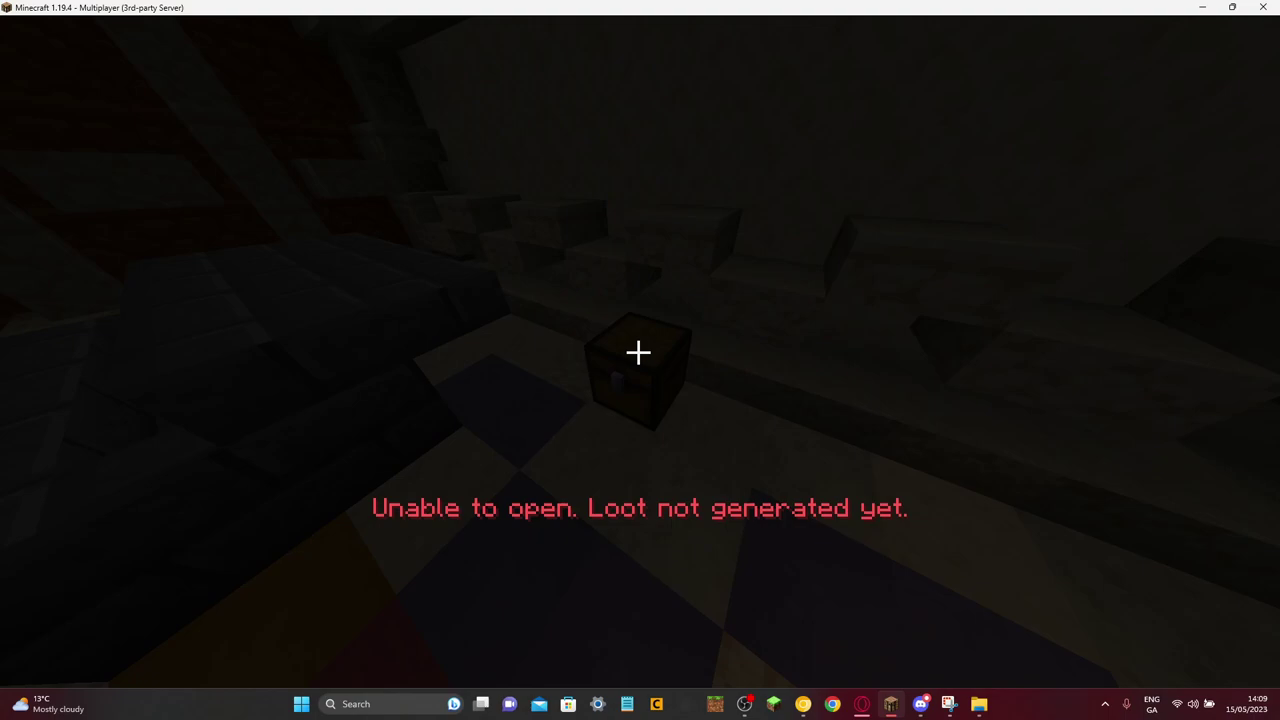
Step: Switch the game mode to Creative and inspect the loot in the chest inside the pyramid
{"action": "key", "text": "F3"}
{"action": "right_click", "coordinate": [639, 351]}
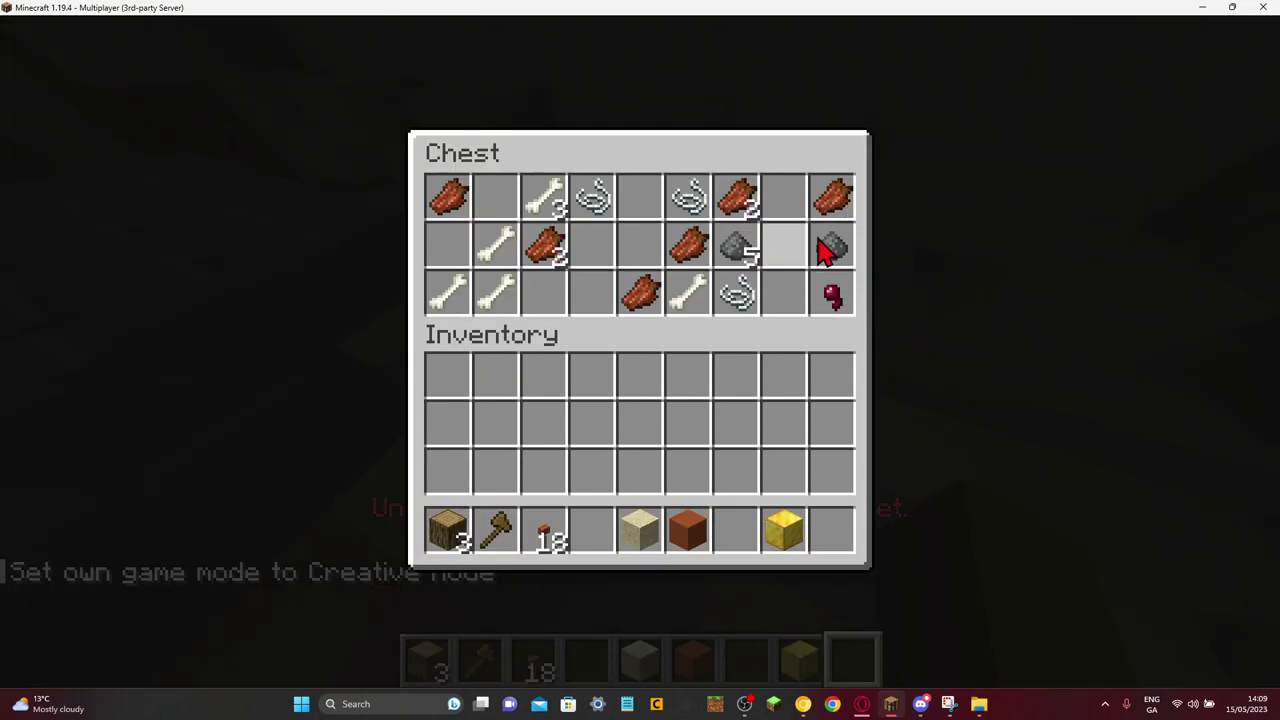
{"action": "key", "text": "e"}
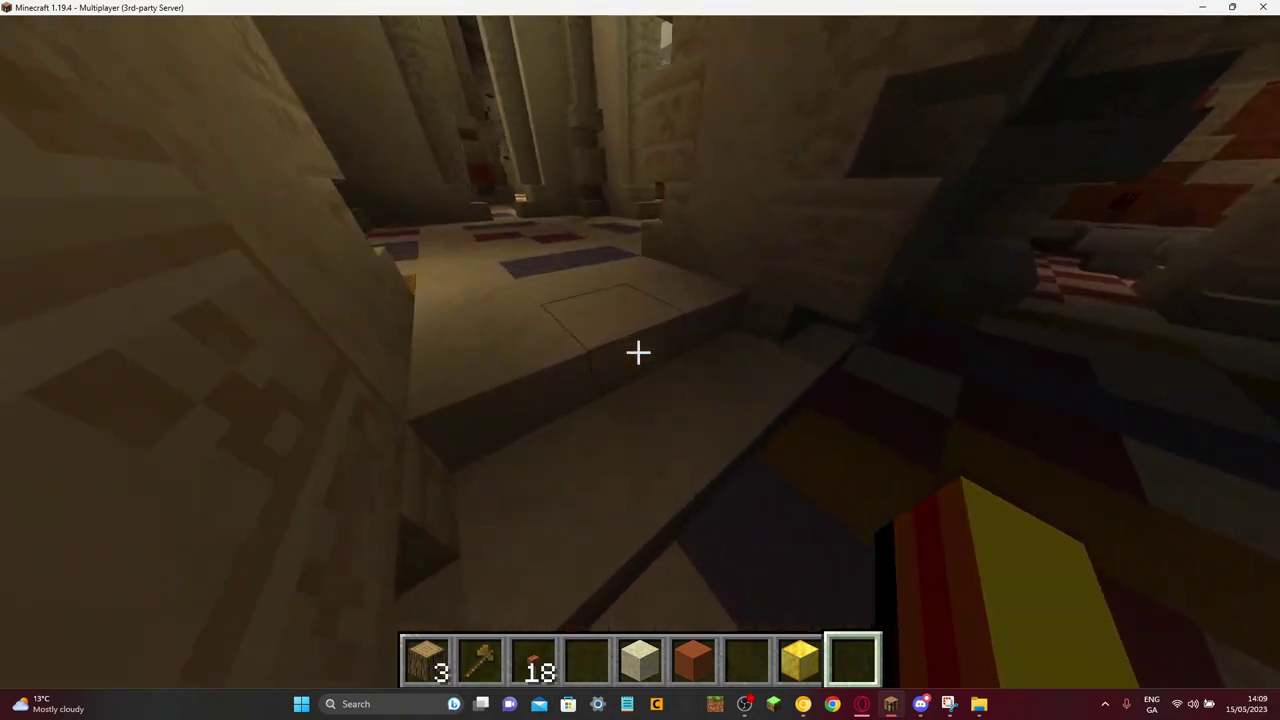
{"action": "key", "text": "w"}
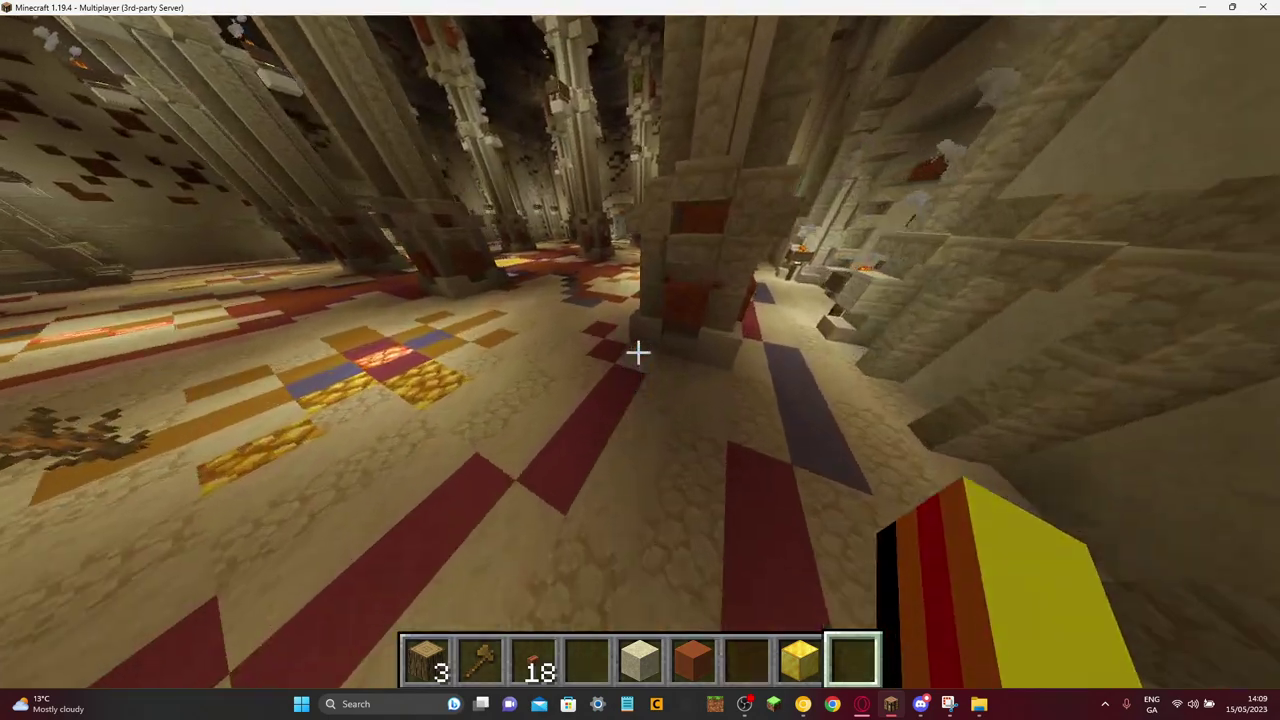